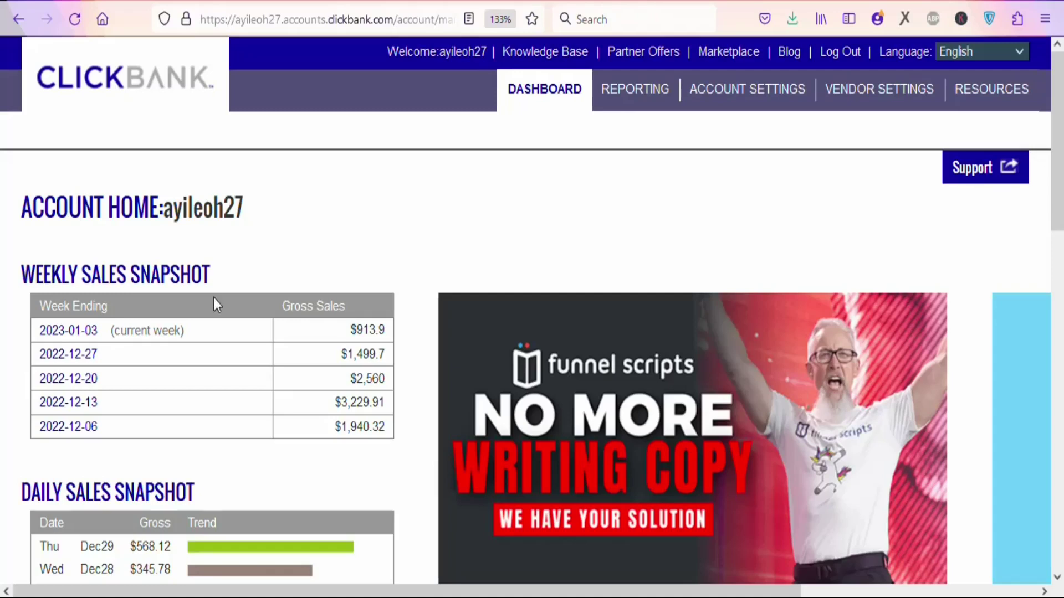
Review the weekly and daily sales snapshots on the ClickBank dashboard
mouse_move(201, 386)
left_click_drag(133, 549, 172, 548)
left_click(270, 485)
left_click_drag(1062, 156, 1061, 204)
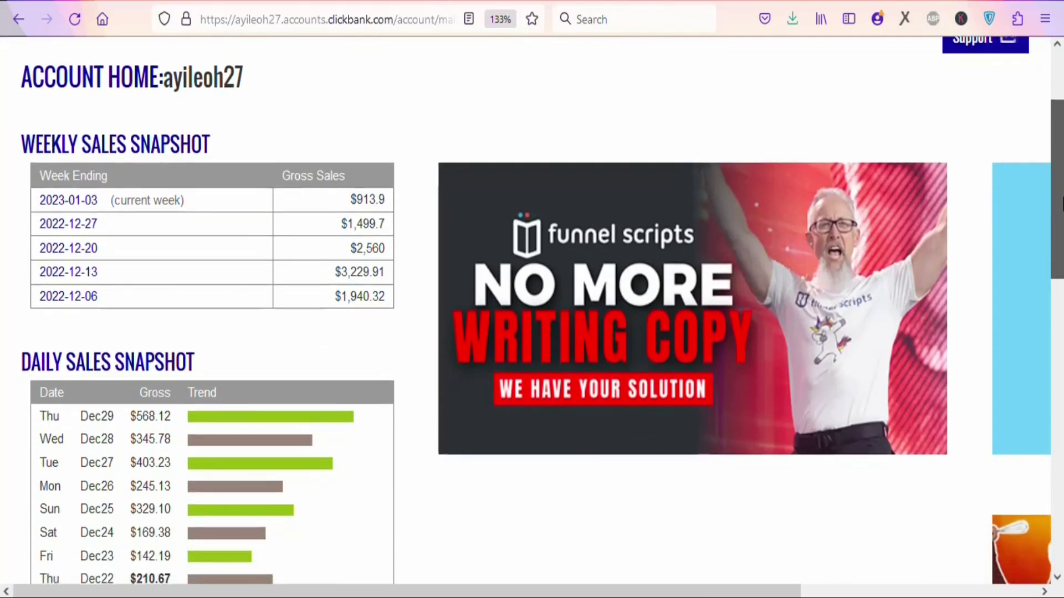
scroll(1062, 204, "up", 3)
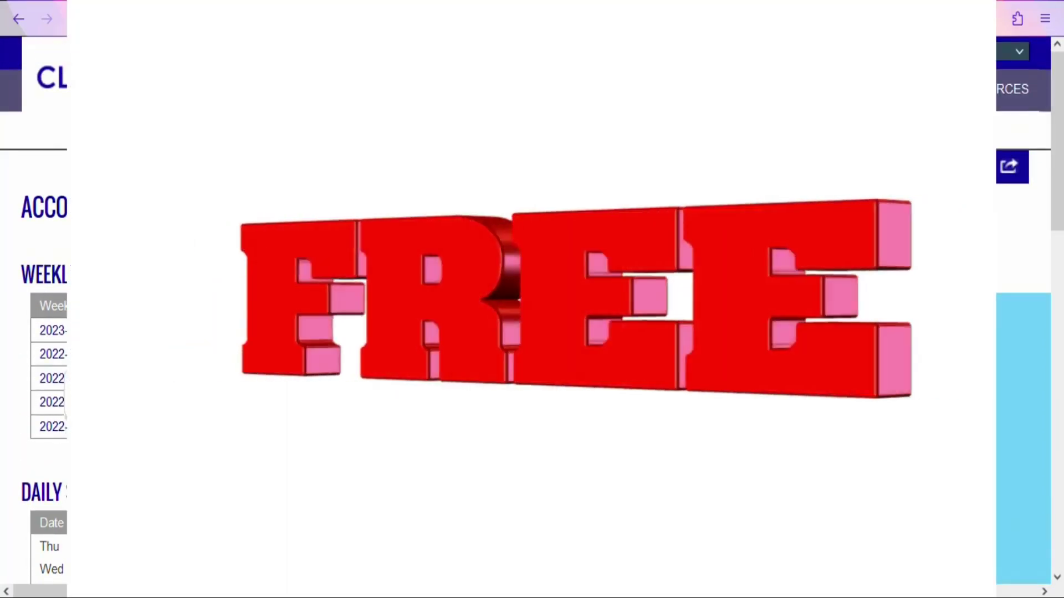
double_click(56, 402)
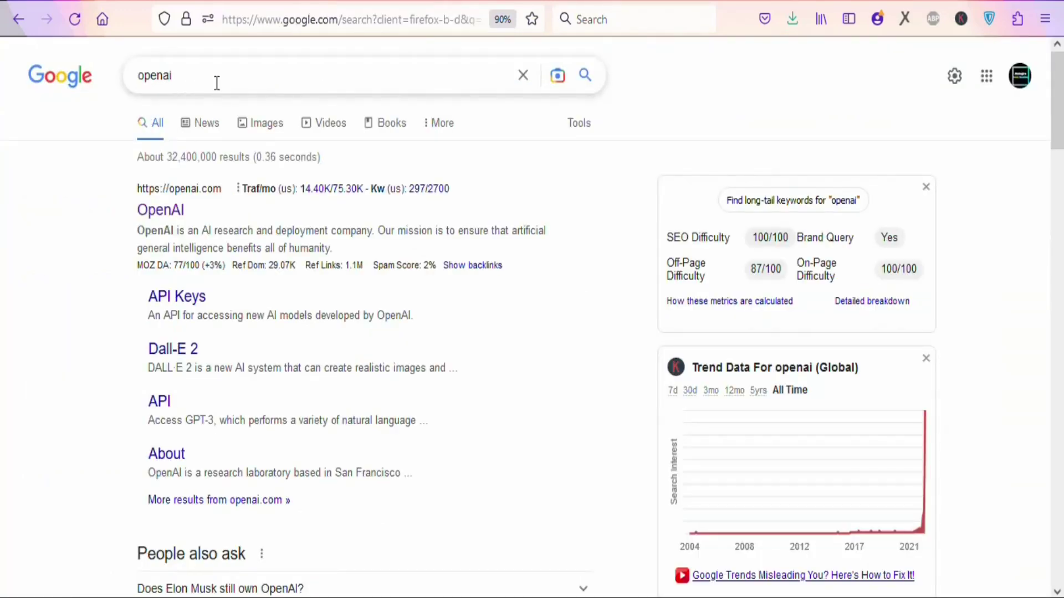
Open the OpenAI website from the Google results and look through its homepage
left_click(180, 216)
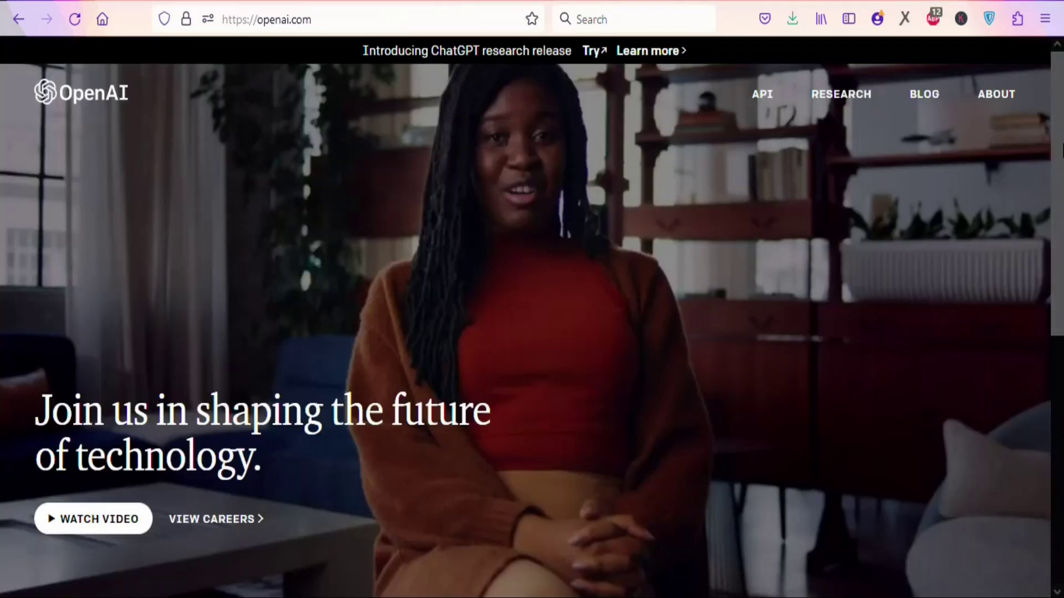
scroll(1053, 193, "down", 5)
scroll(1060, 333, "down", 1)
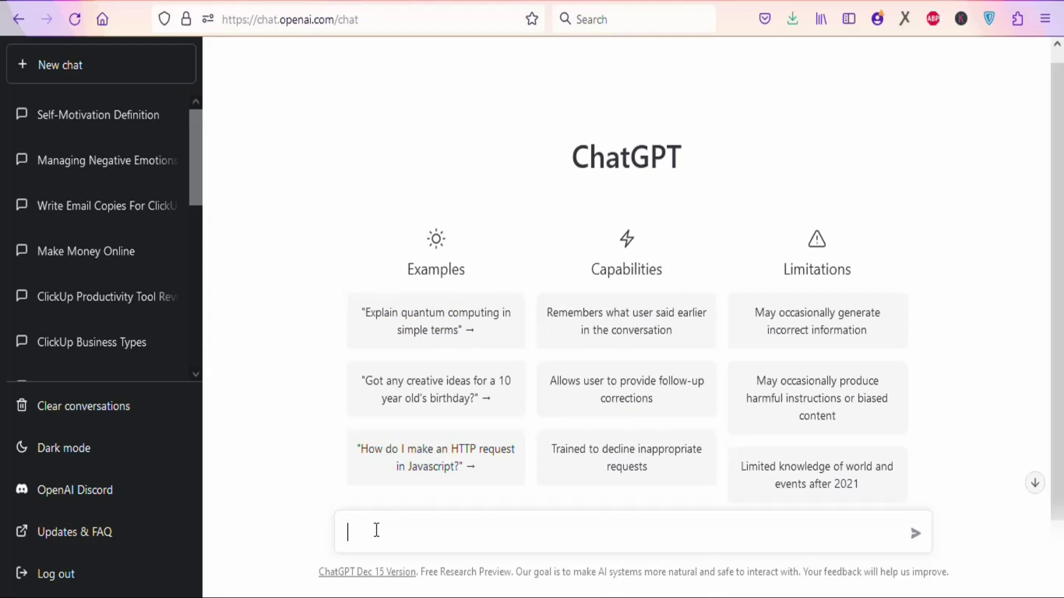
Ask ChatGPT "what is weight loss" and send a follow-up prompt containing "dangerous"
type("what is wieight loss")
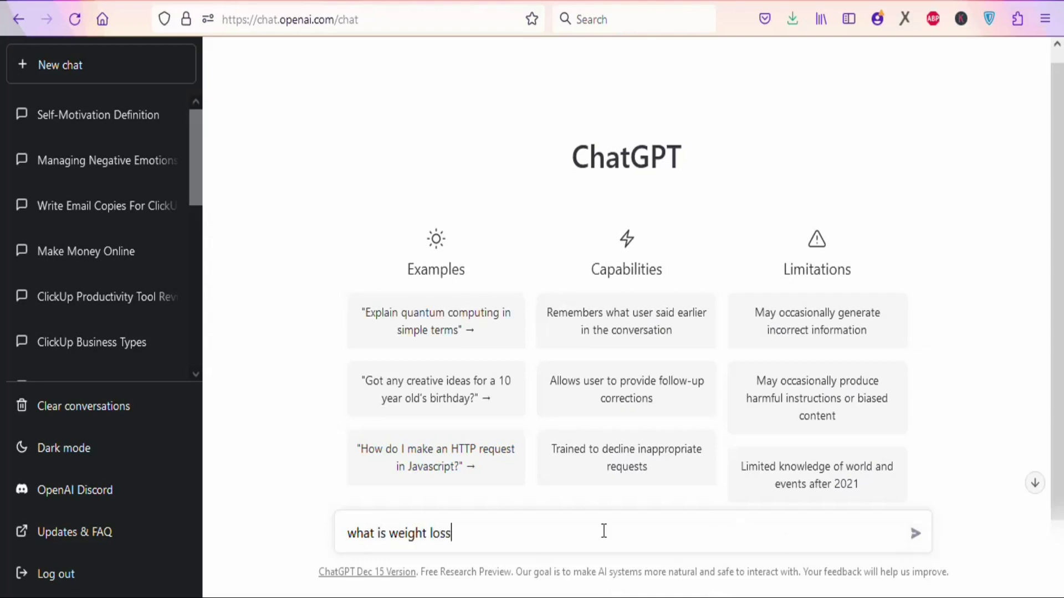
left_click(915, 533)
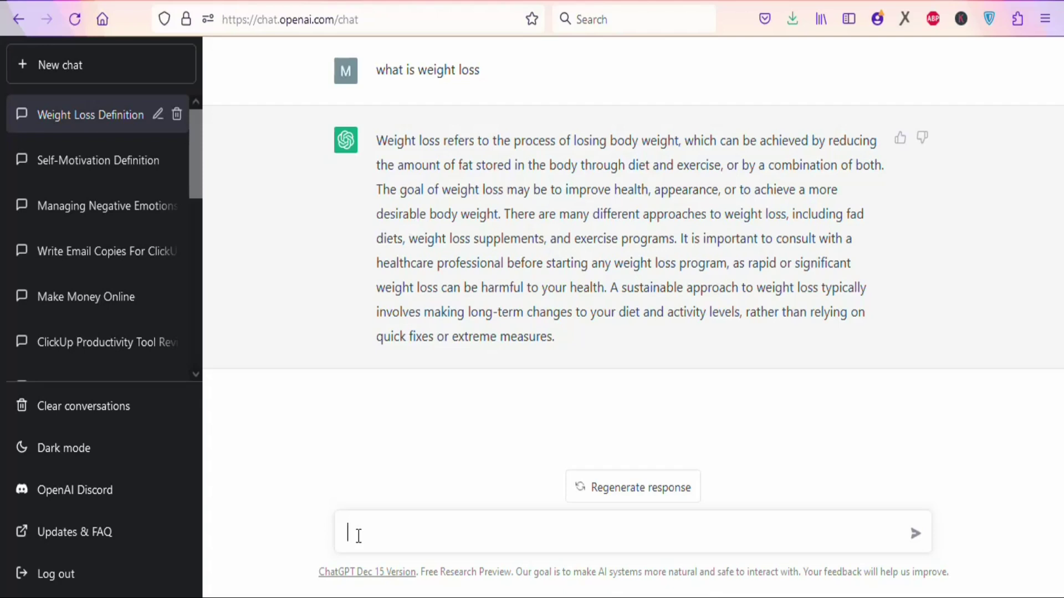
type("dangerous")
left_click(917, 536)
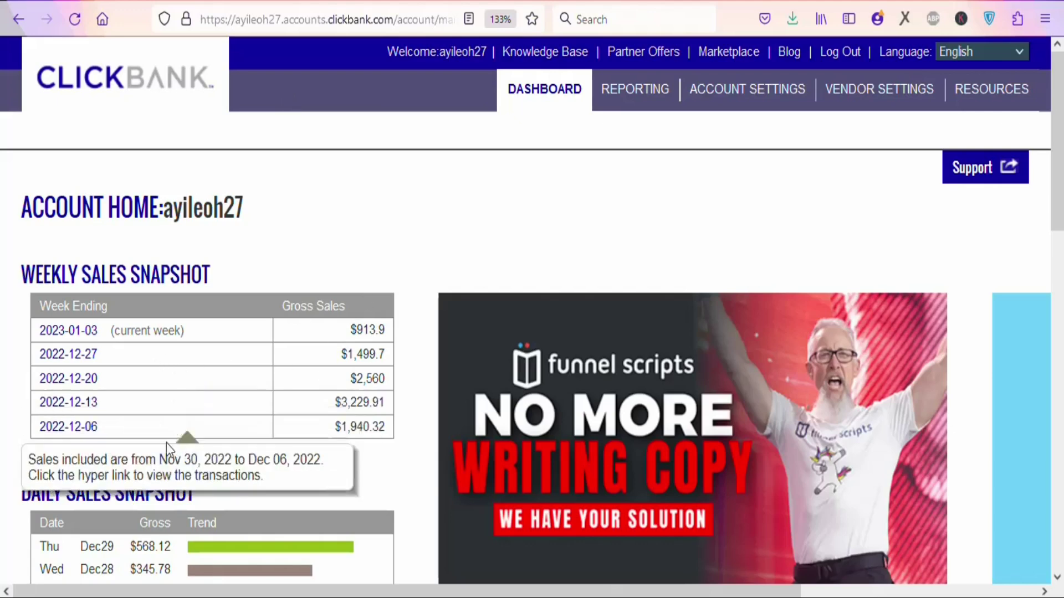
Check the most recent daily gross sales in the ClickBank dashboard's daily sales snapshot
scroll(797, 338, "down", 2)
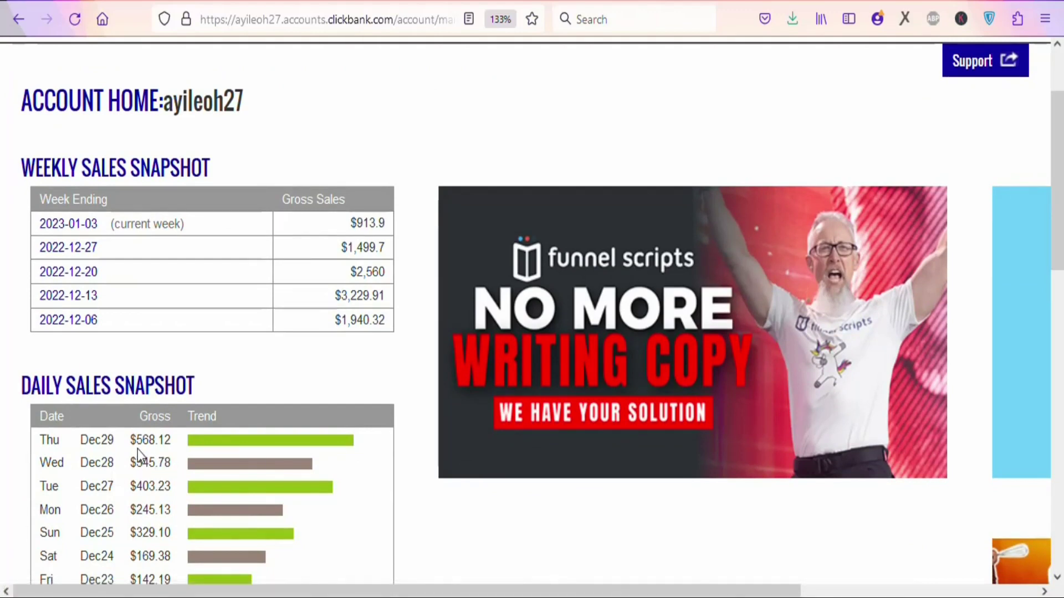
left_click_drag(131, 440, 167, 439)
left_click(402, 308)
scroll(333, 222, "up", 3)
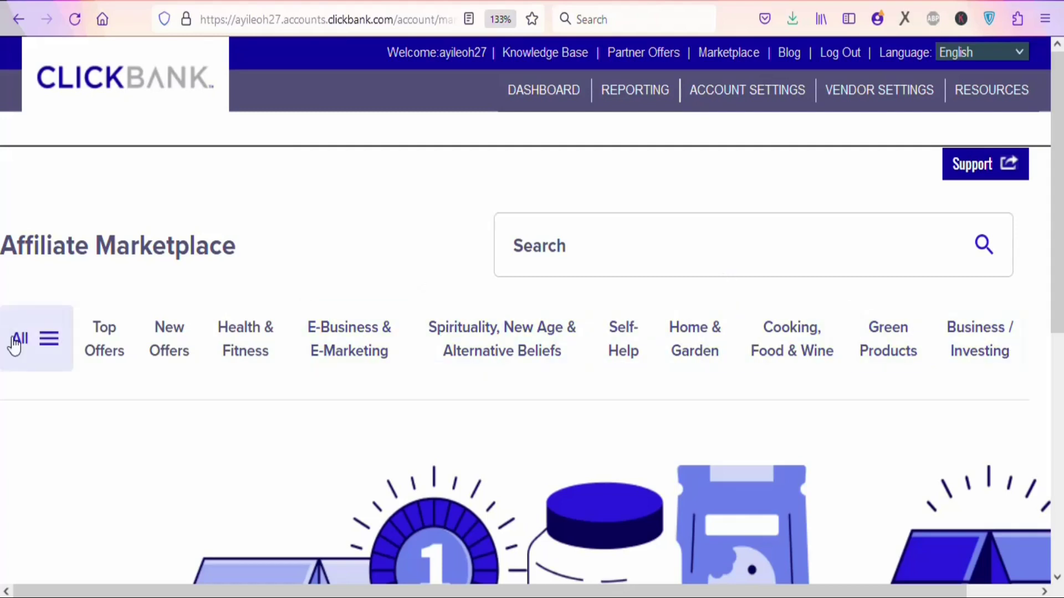
left_click(49, 340)
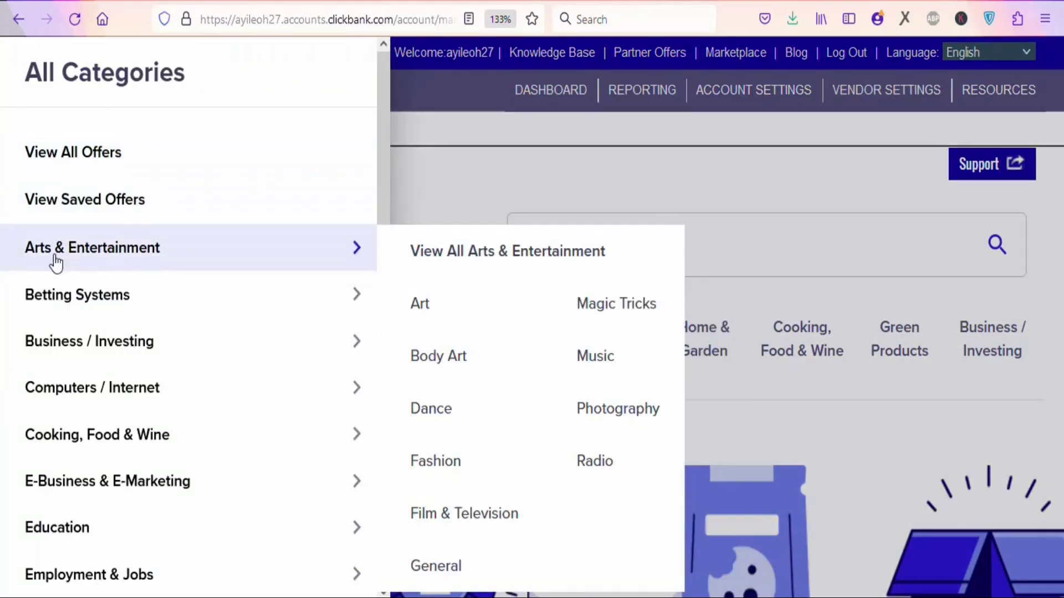
mouse_move(47, 316)
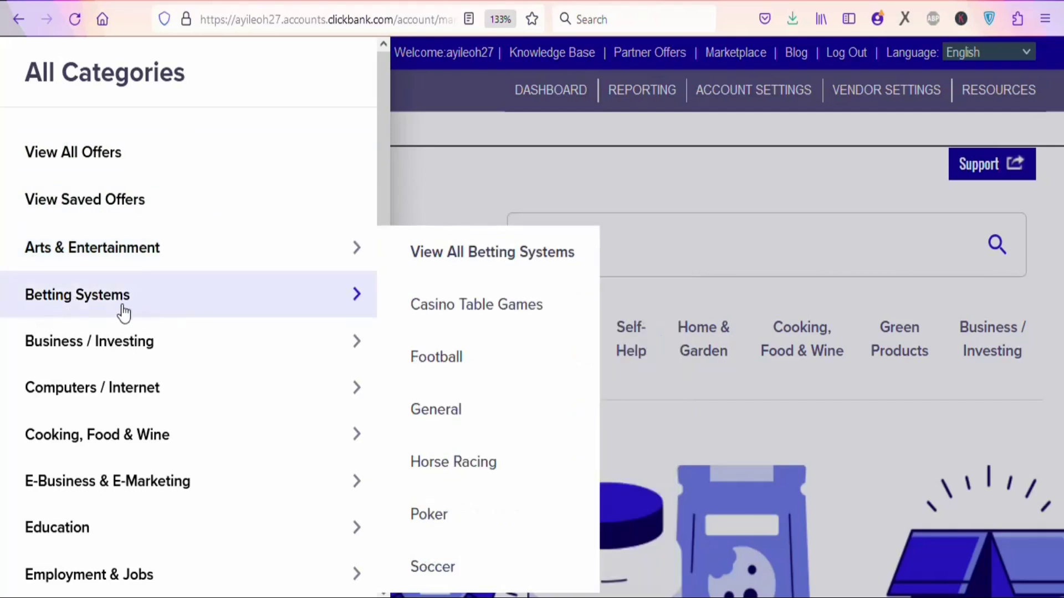
scroll(380, 228, "down", 2)
left_click_drag(376, 261, 370, 348)
mouse_move(379, 359)
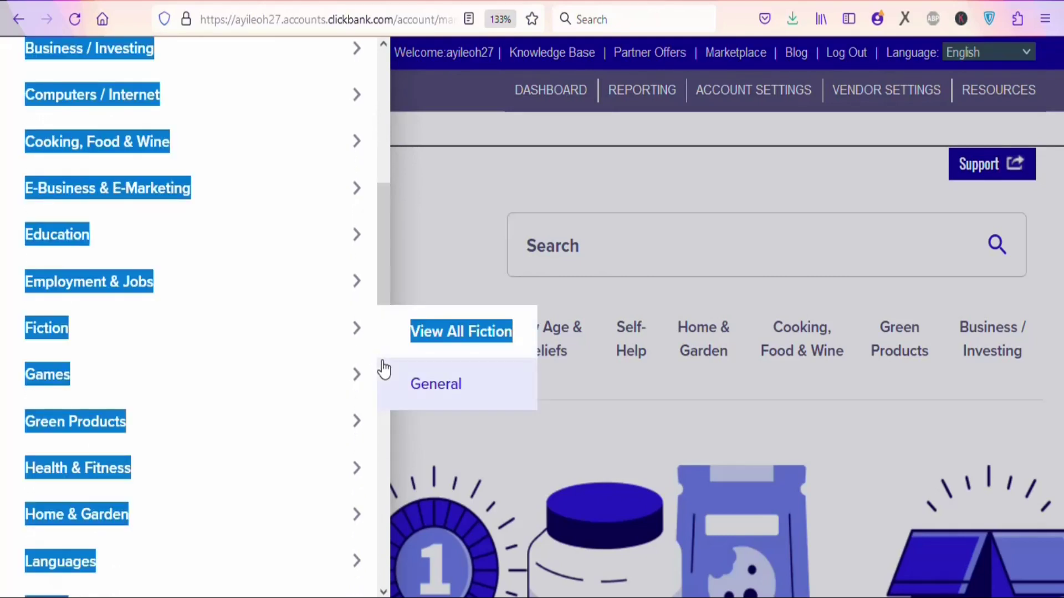
mouse_move(380, 235)
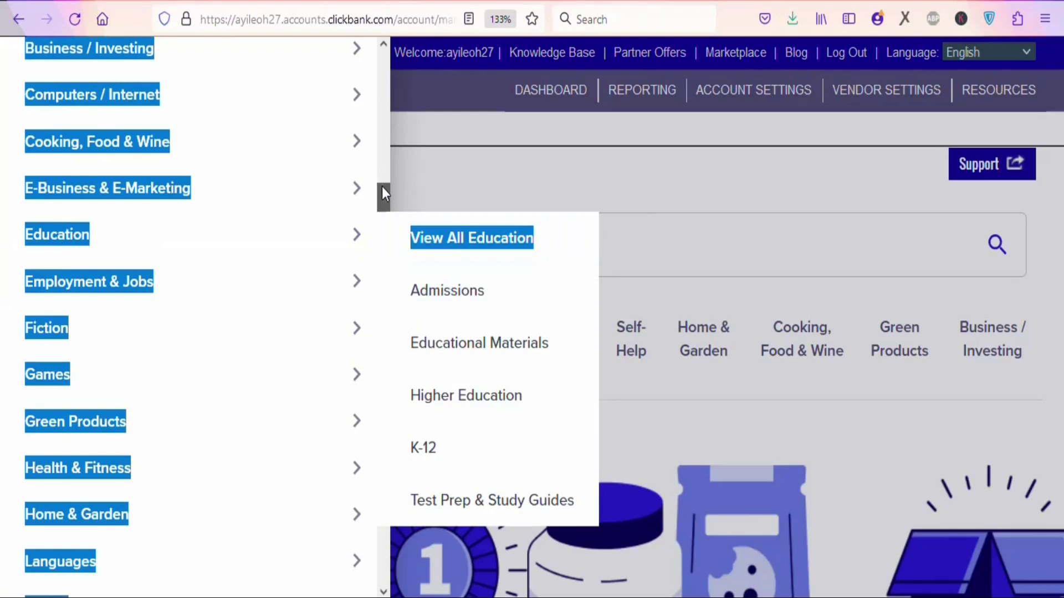
key("Escape")
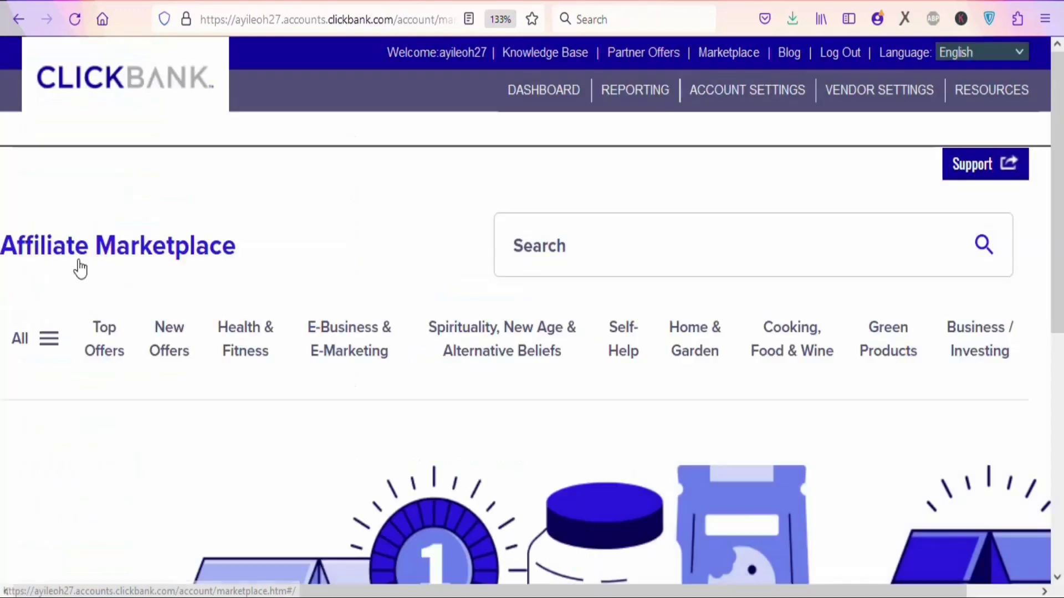
Open the Health & Fitness category from the affiliate marketplace's full category list
left_click(52, 356)
left_click_drag(387, 168, 386, 353)
mouse_move(76, 384)
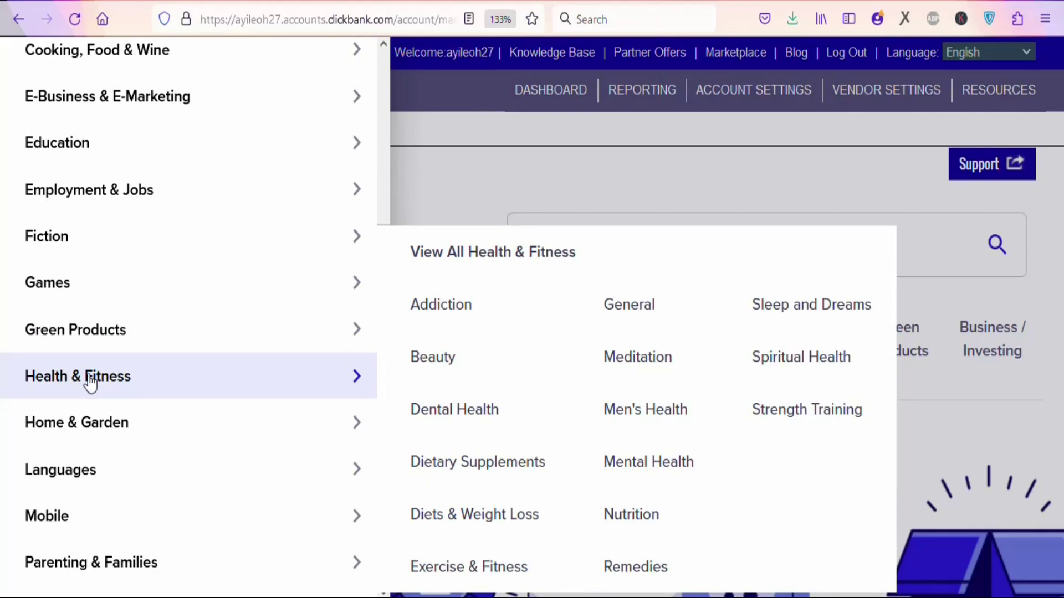
left_click(90, 383)
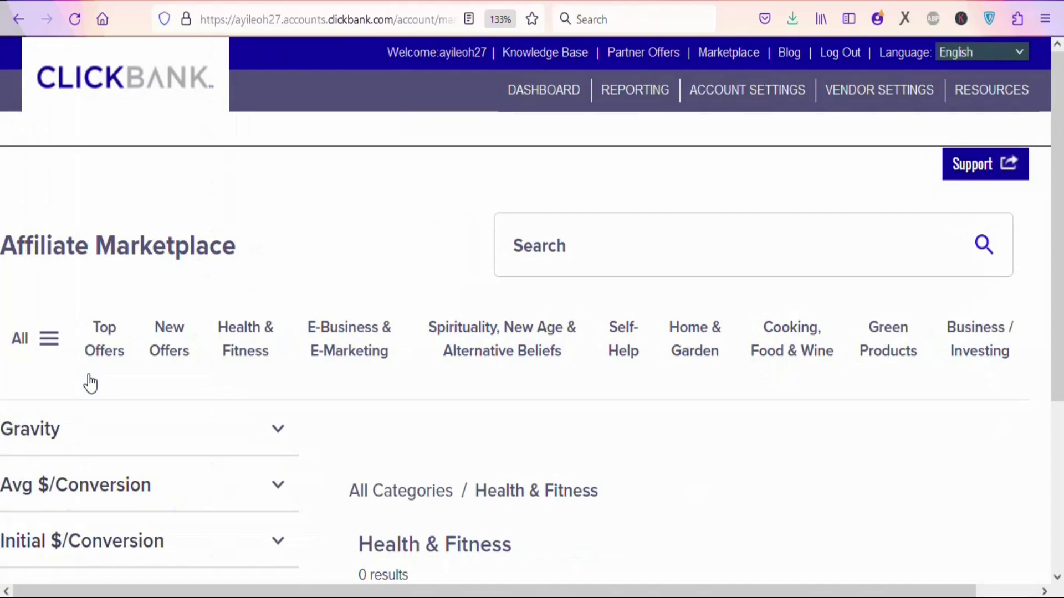
Compare the gravity scores and average earnings per conversion of the Health & Fitness offers, including Alpilean and ProDentim
left_click_drag(1055, 97, 1056, 138)
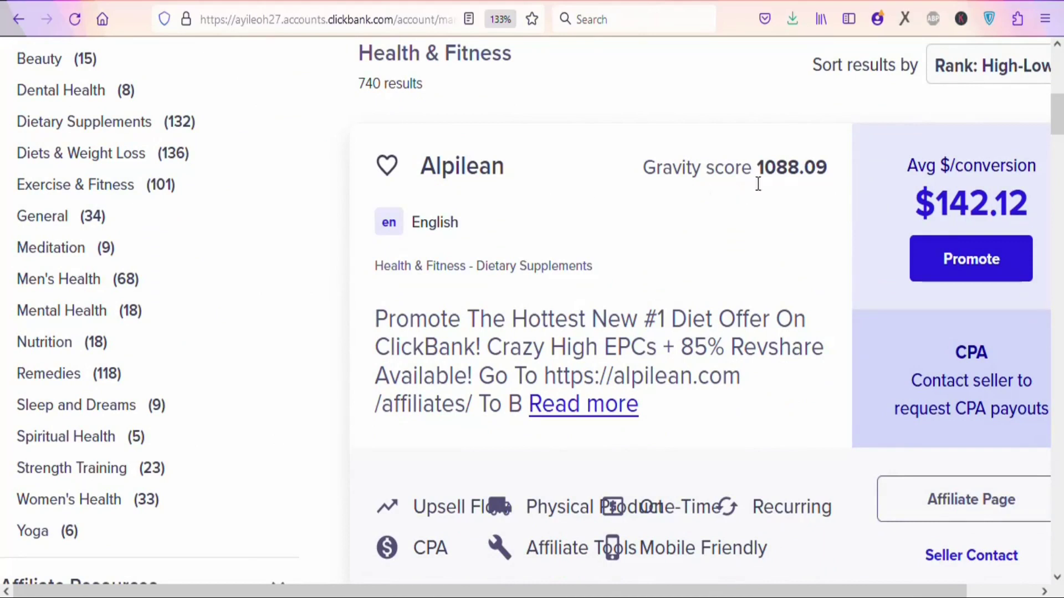
left_click_drag(937, 203, 1025, 207)
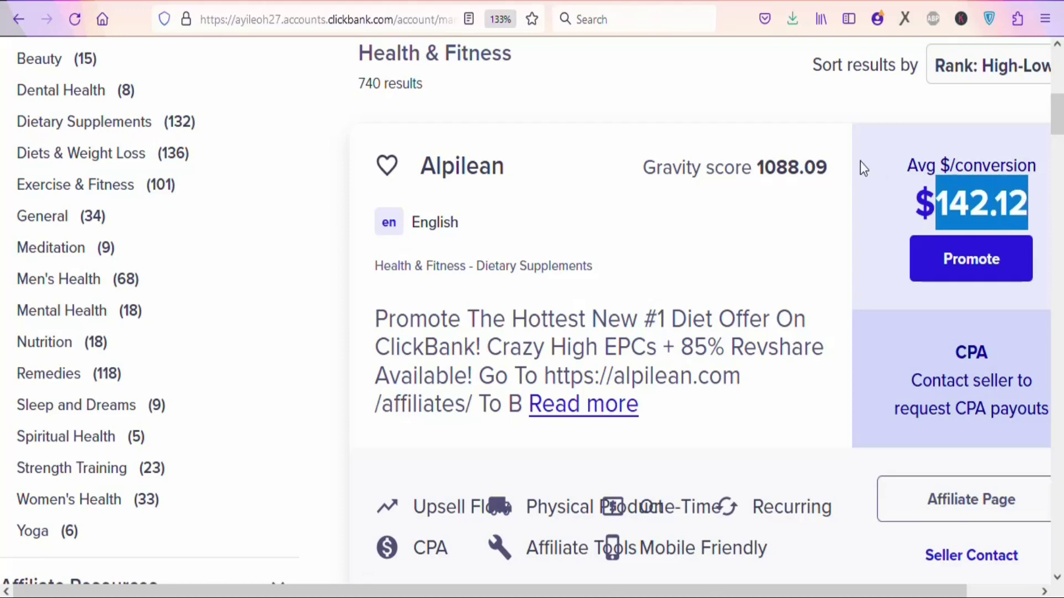
left_click(833, 113)
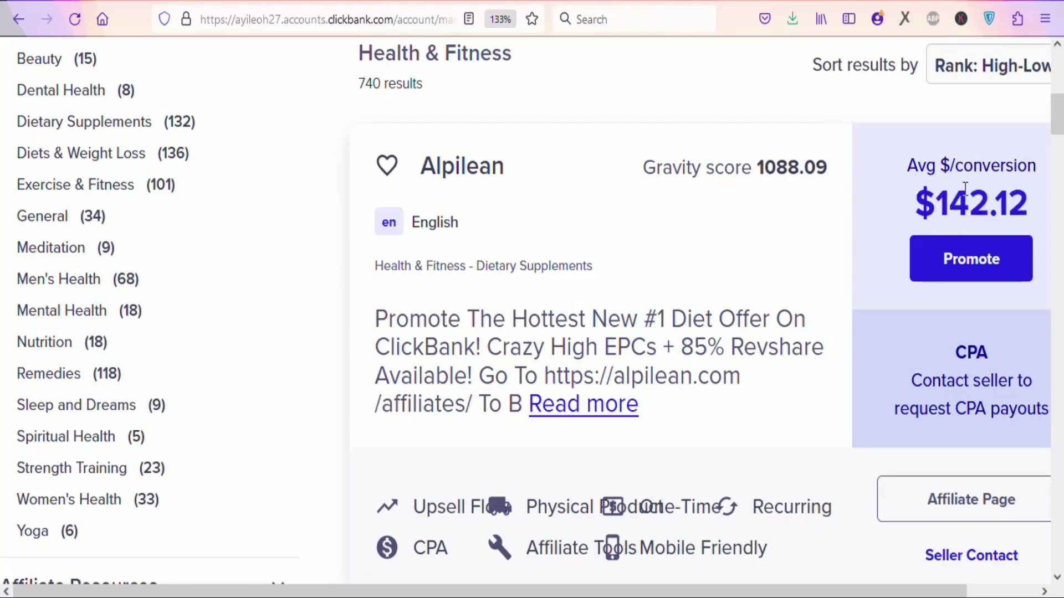
scroll(1011, 253, "down", 5)
left_click_drag(1061, 146, 1060, 165)
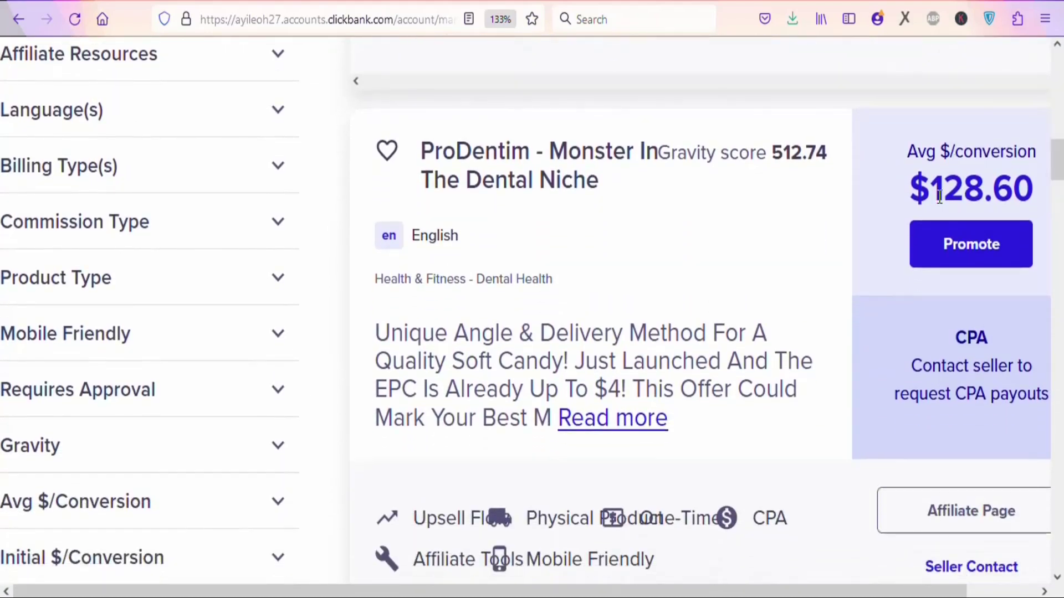
left_click_drag(937, 197, 1053, 386)
scroll(1045, 126, "down", 1)
left_click(1061, 221)
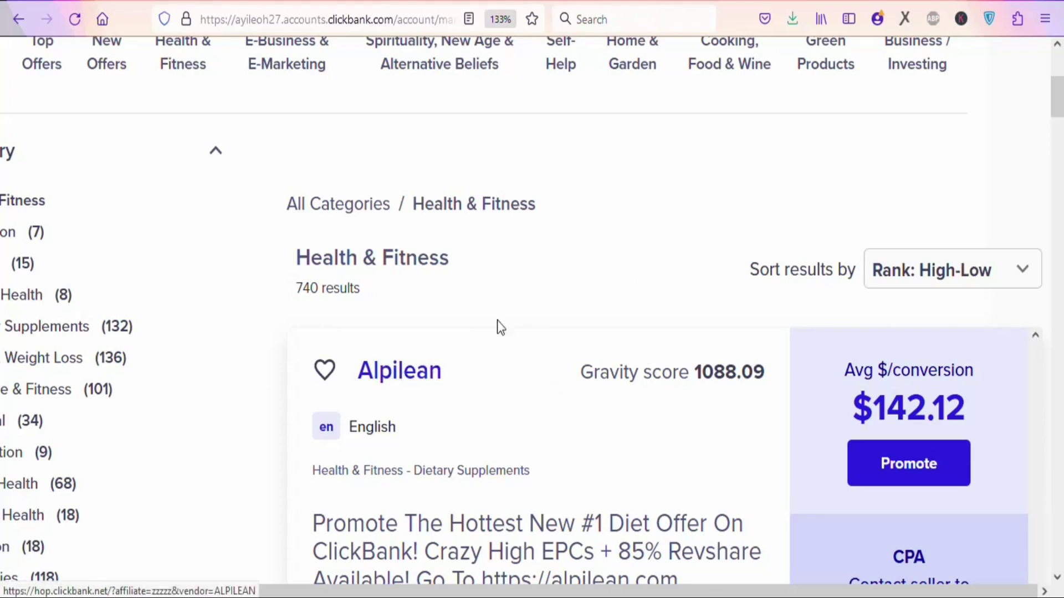
Open the Alpilean offer's sales page and examine its free bonuses, bottle prices and ingredients
left_click(430, 379)
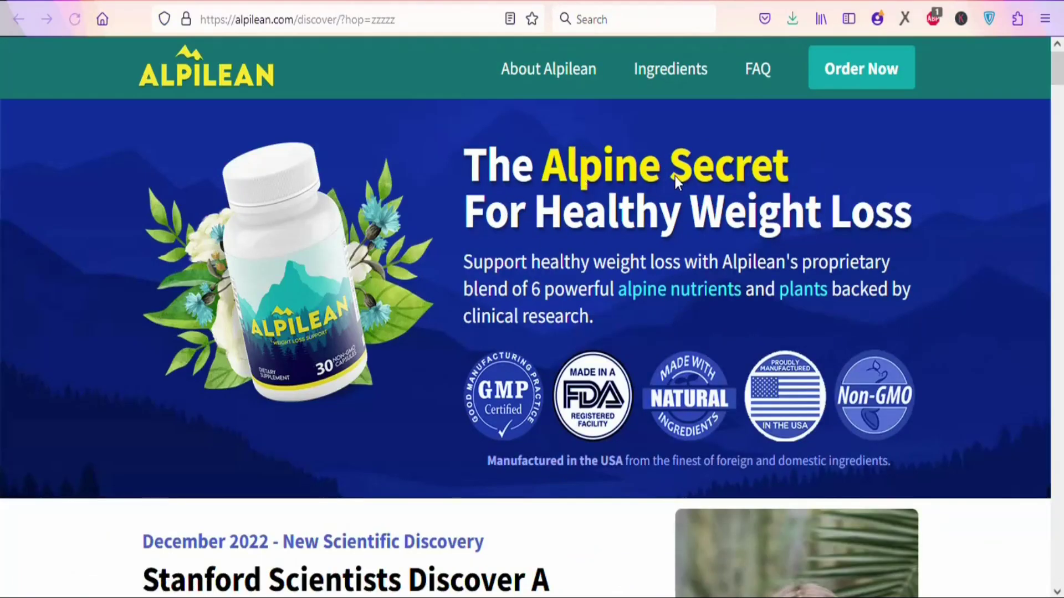
left_click_drag(1058, 80, 1062, 271)
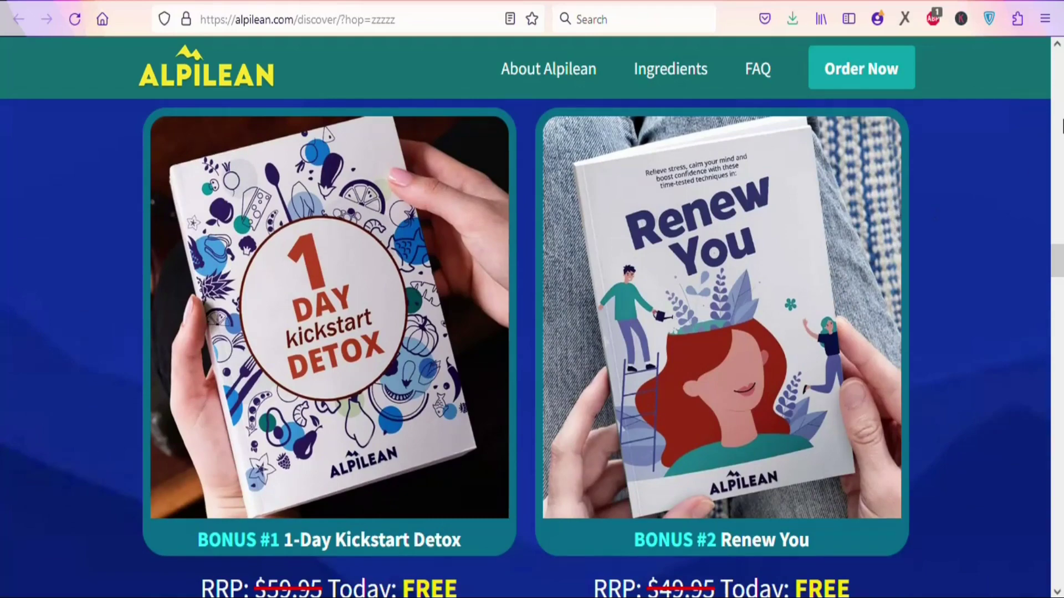
left_click_drag(1061, 260, 1060, 425)
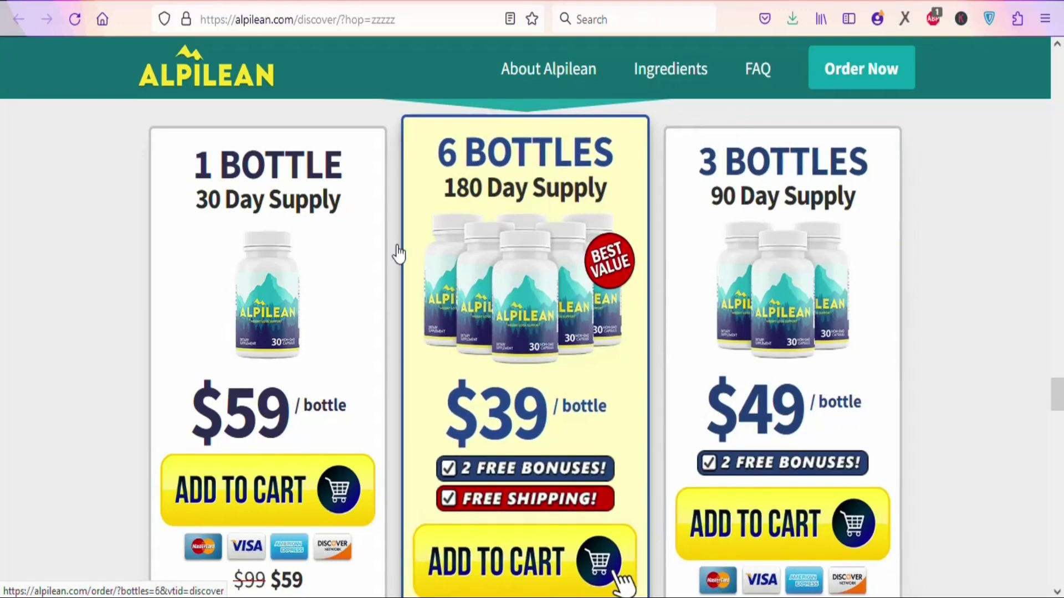
left_click_drag(1059, 408, 1044, 222)
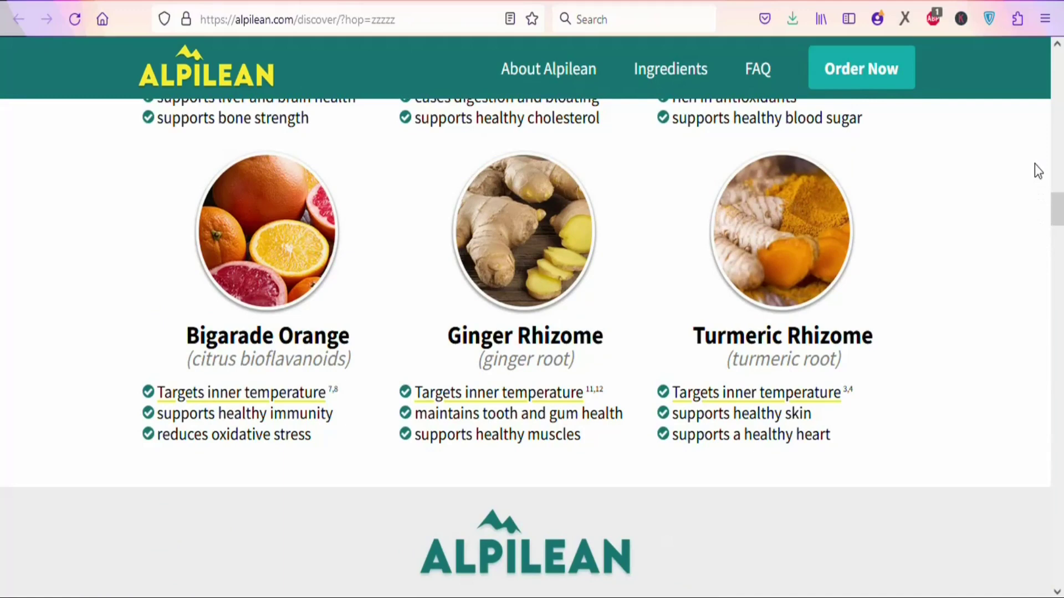
left_click_drag(1056, 214, 1056, 143)
Switch to the "Fat loss" page in Google Sites and review its content down to the "CLAIM YOUR FREE BONUS HERE" text
left_click(792, 5)
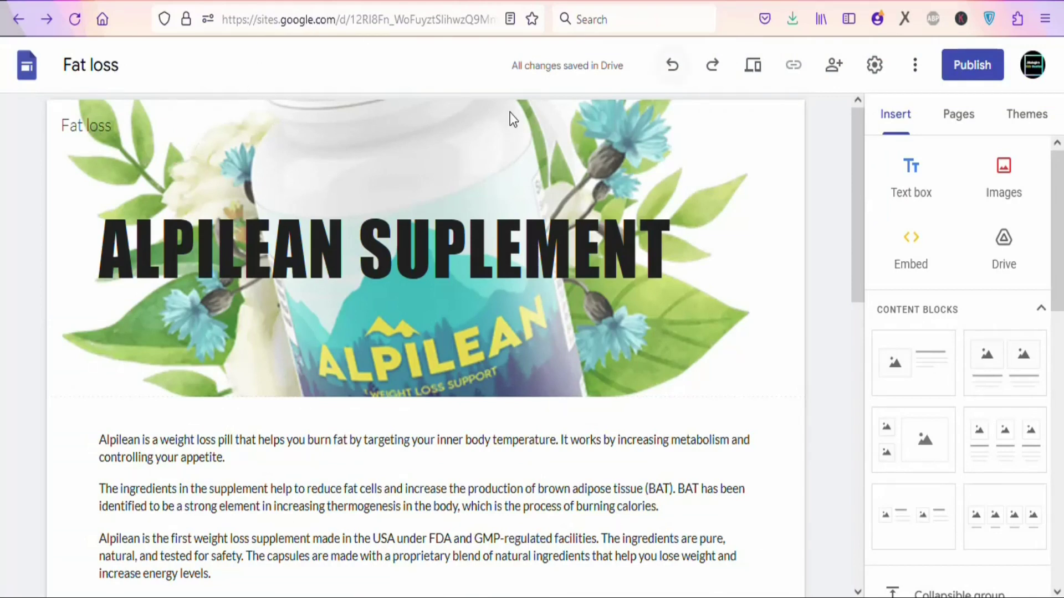
left_click_drag(852, 142, 860, 447)
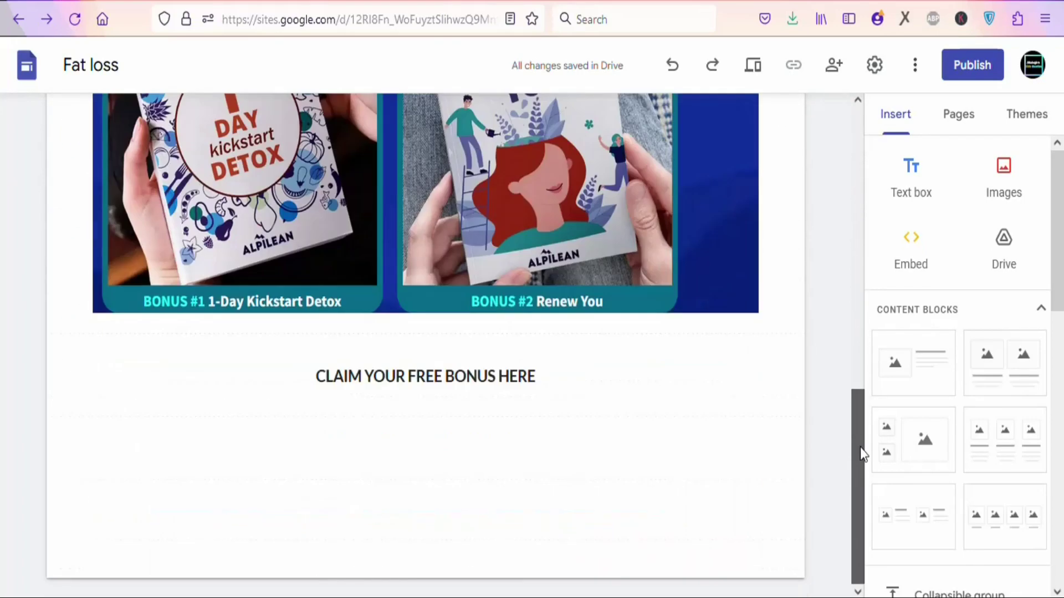
left_click(567, 381)
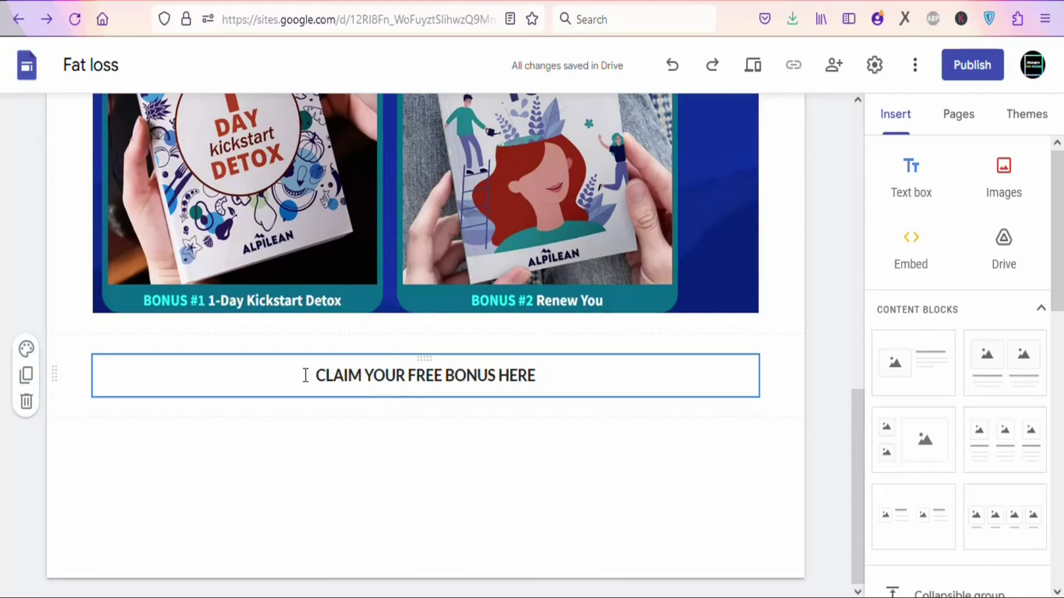
scroll(571, 374, "up", 4)
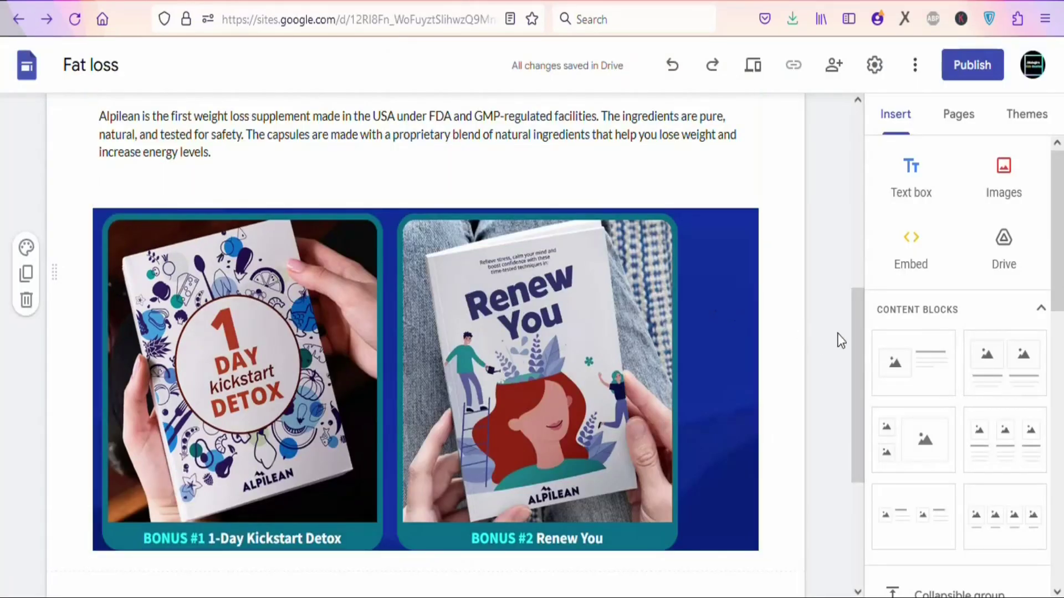
left_click_drag(858, 332, 861, 454)
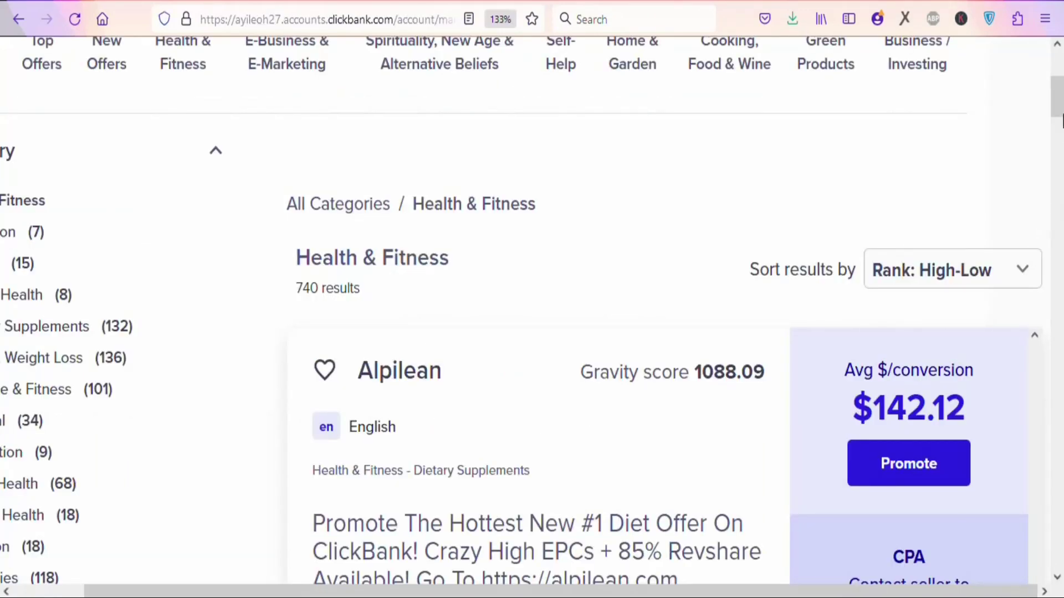
Promote the Alpilean offer in ClickBank by creating a HopLink for the account nickname, leaving the tracking ID blank
left_click_drag(1061, 119, 1059, 138)
left_click(908, 294)
left_click(105, 306)
left_click(143, 378)
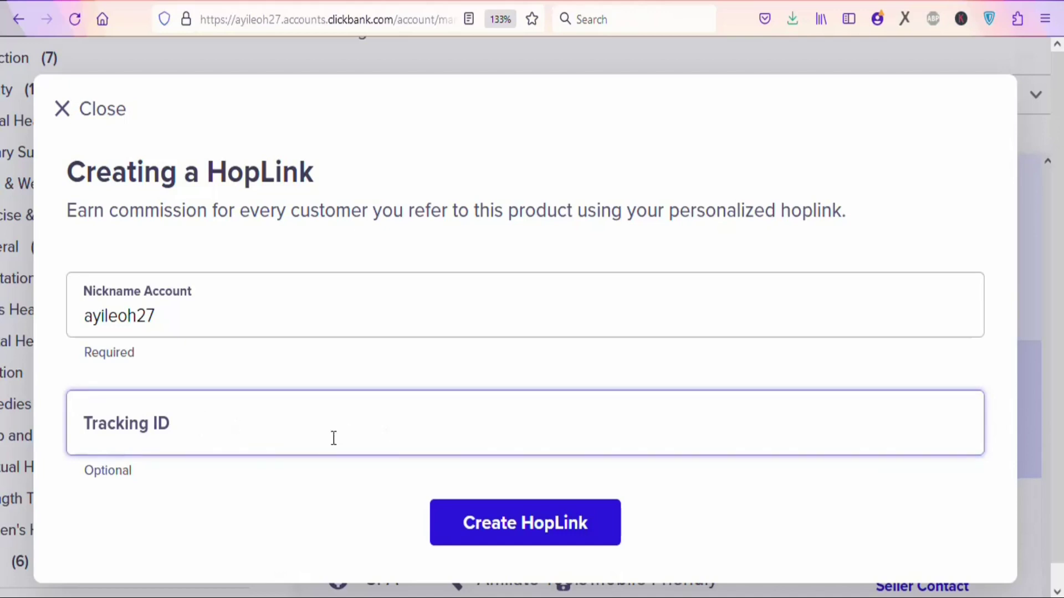
left_click(529, 536)
Zoom the page out to 110% and examine the URL of the encrypted HopLink
key("ctrl+minus")
key("ctrl+minus")
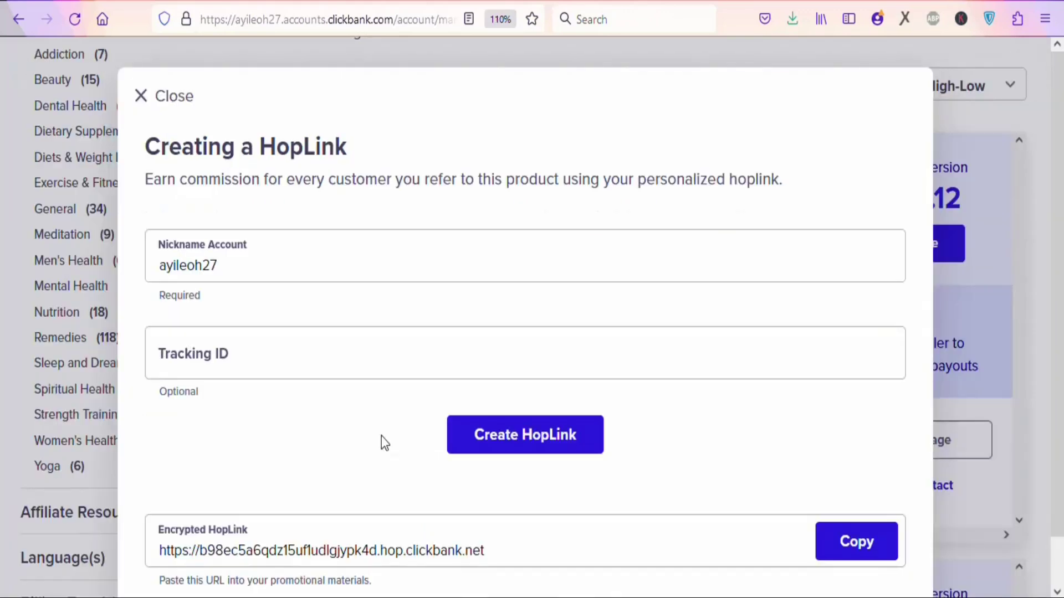
left_click_drag(497, 550, 313, 556)
triple_click(498, 548)
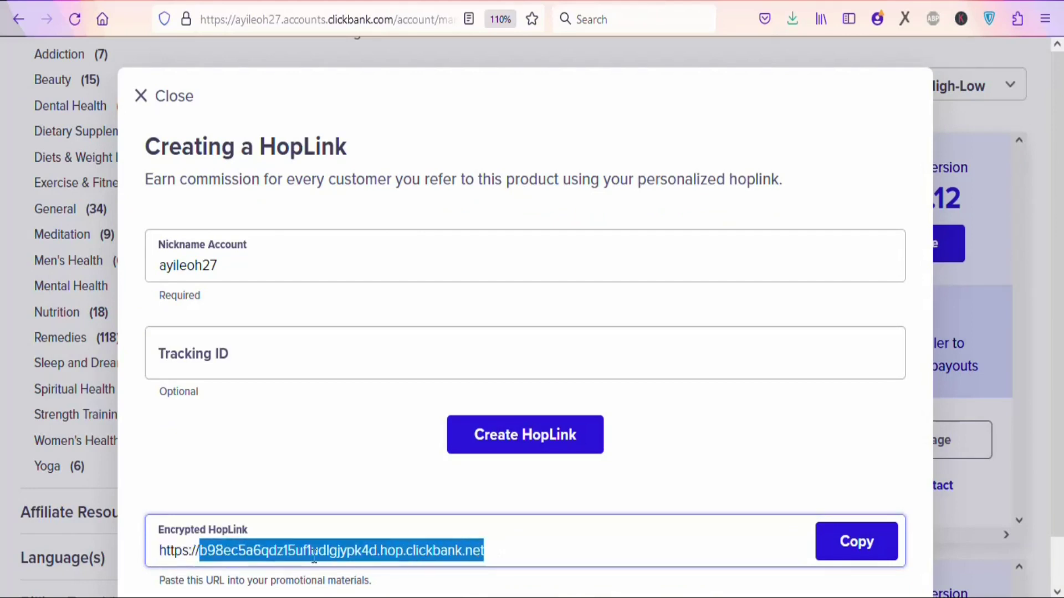
left_click(374, 491)
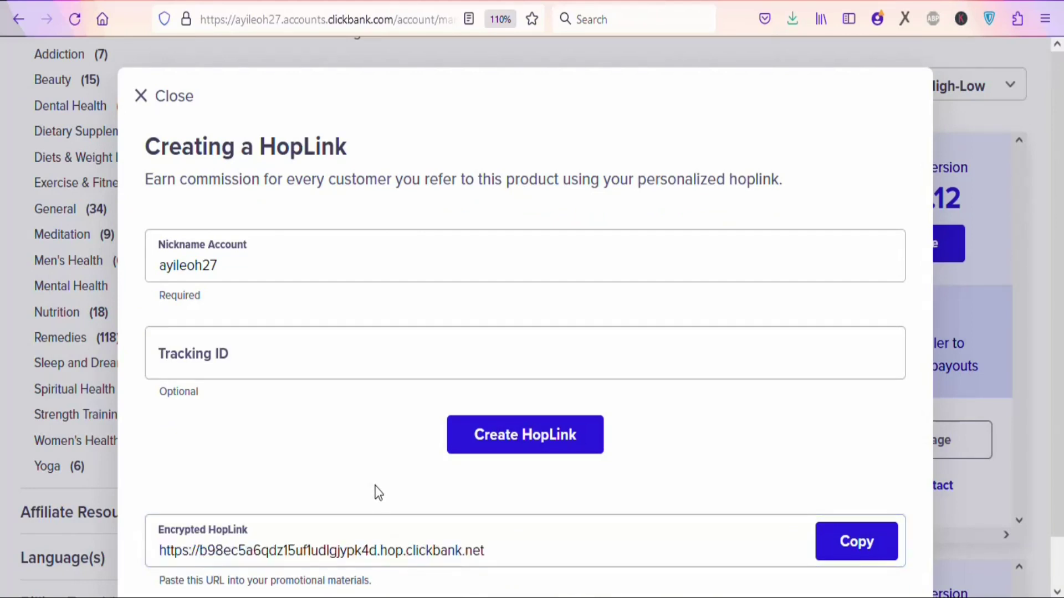
Copy the encrypted HopLink and apply it as the link of the "CLAIM YOUR FREE BONUS HERE" text on the "Fat loss" Google Sites page
left_click(868, 544)
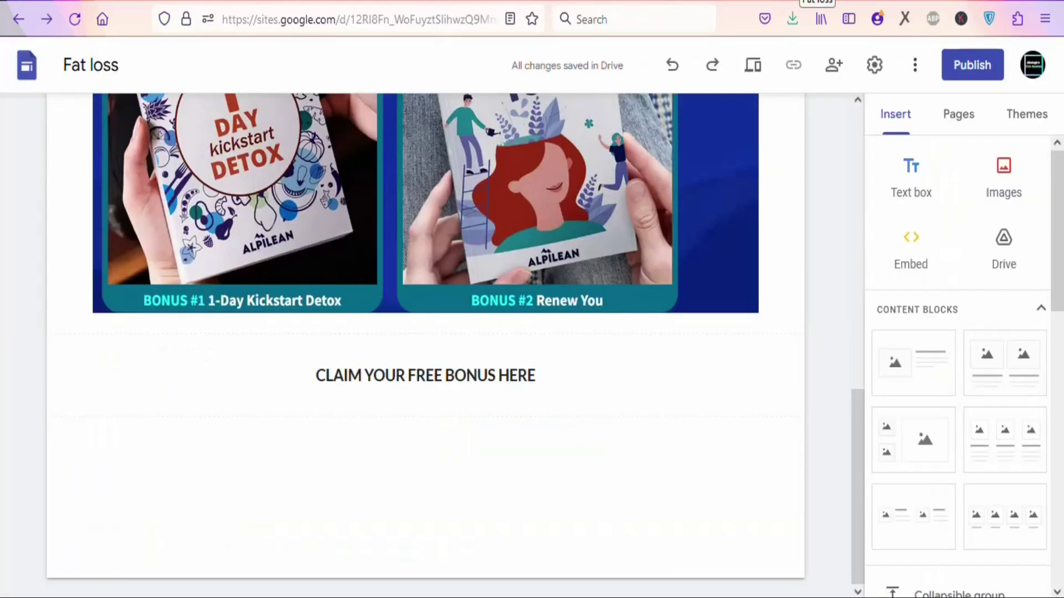
triple_click(543, 381)
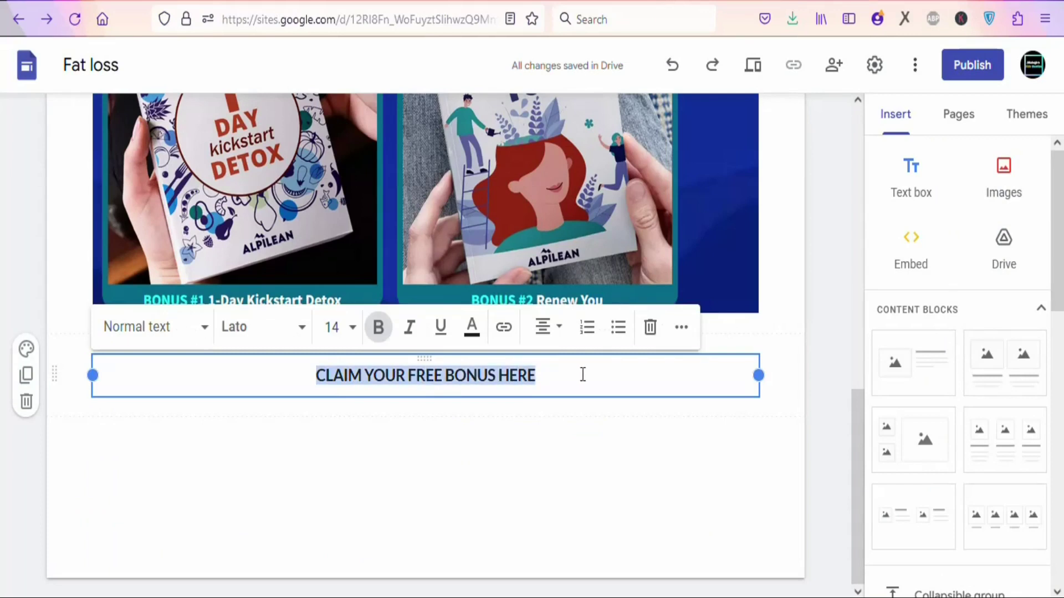
left_click(503, 328)
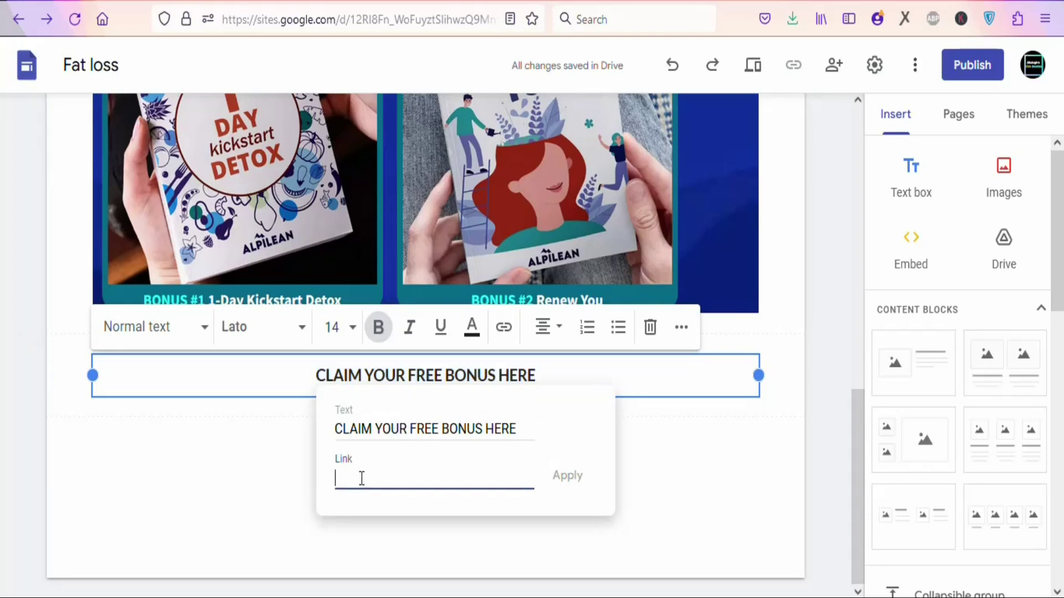
key("ctrl+v")
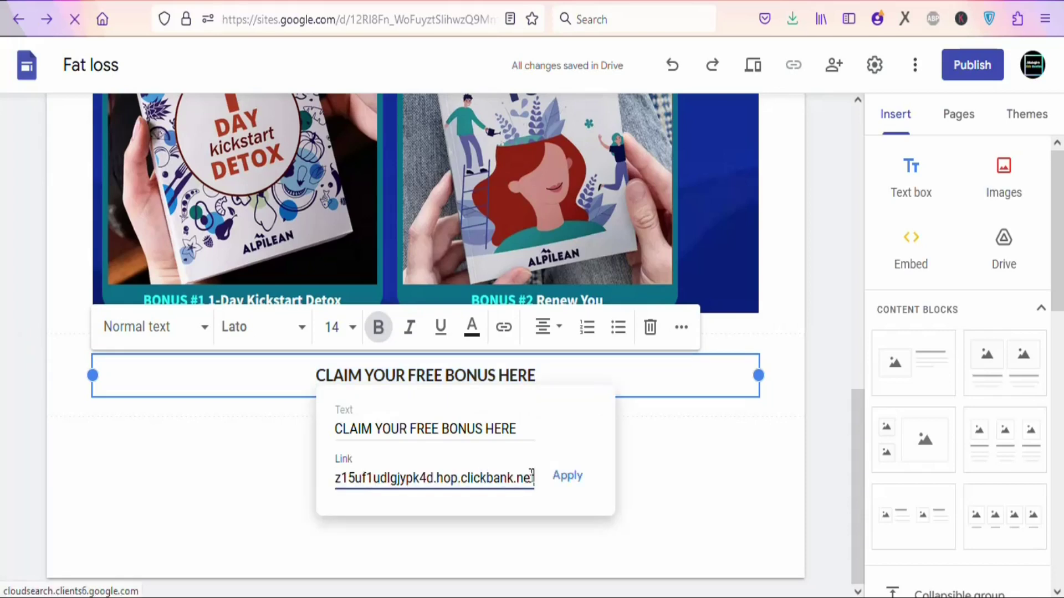
left_click(568, 479)
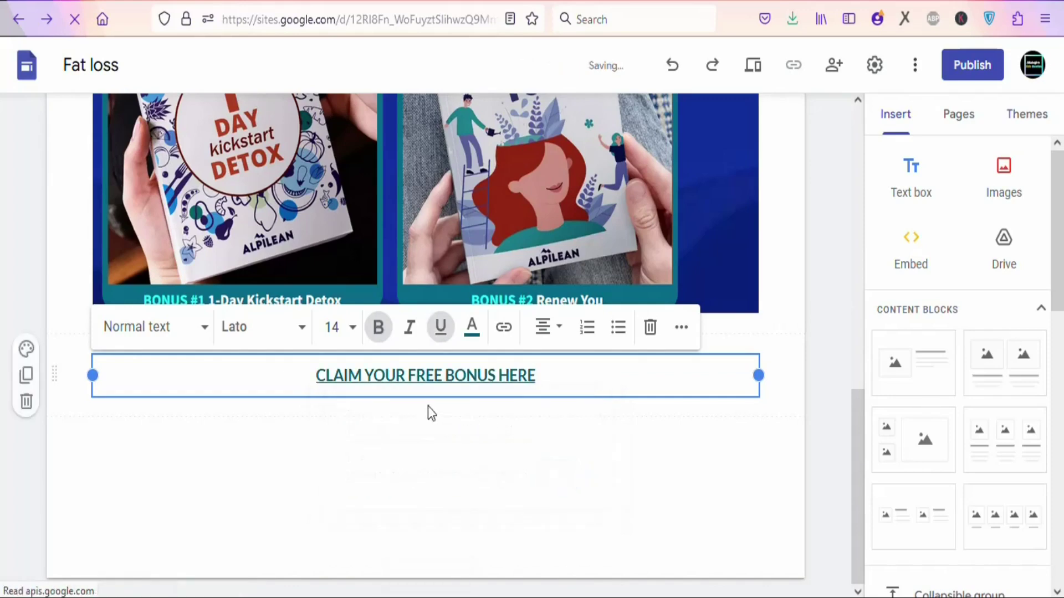
mouse_move(860, 420)
left_mouse_down()
mouse_move(846, 328)
mouse_move(850, 427)
left_mouse_up()
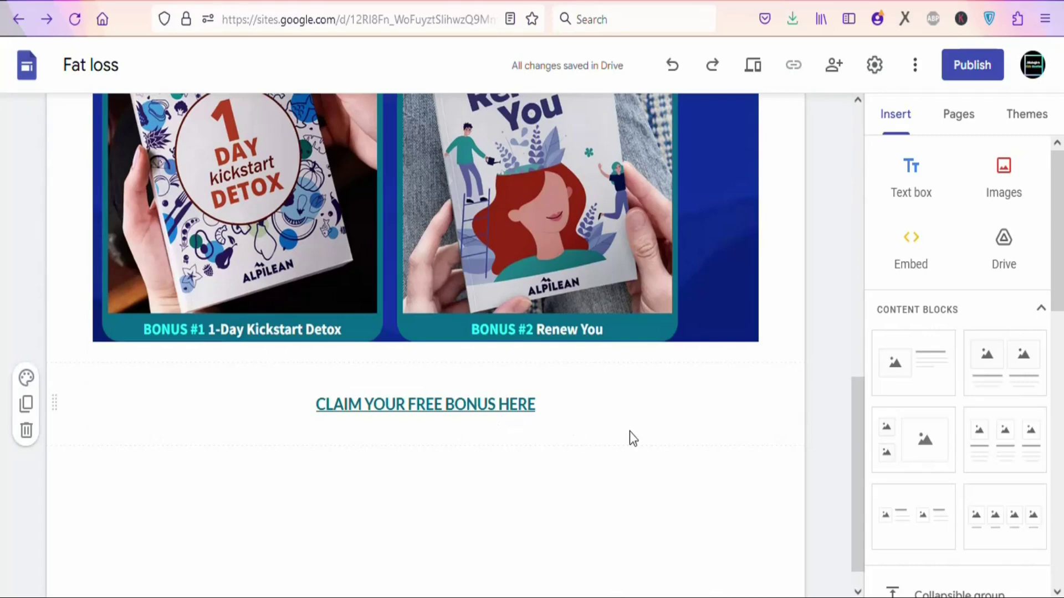
left_click_drag(855, 448, 843, 483)
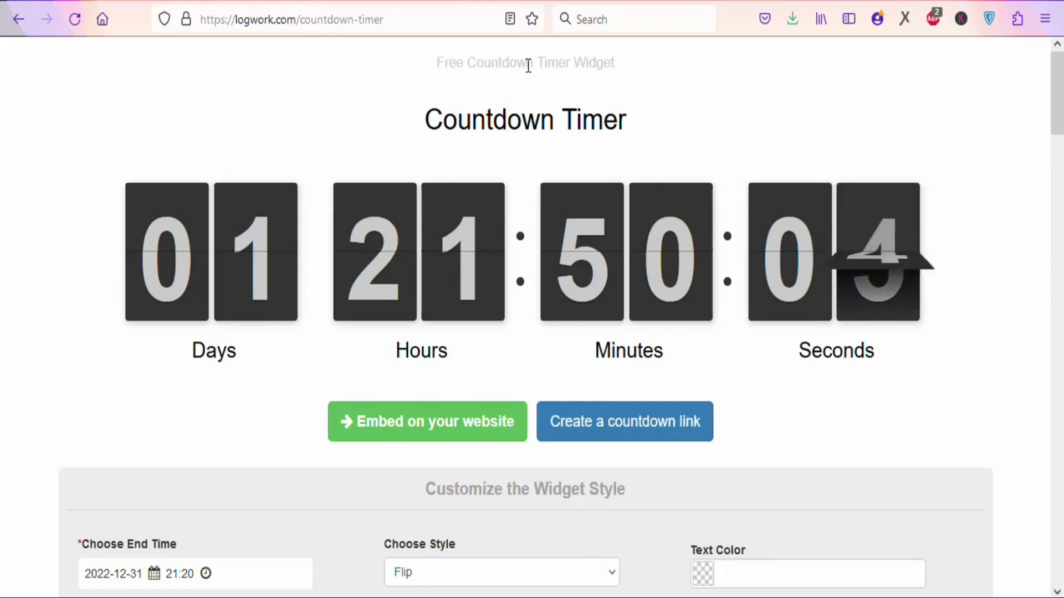
Replace the title of the Logwork countdown timer widget with "Hurry Hurry Hurry up!"
left_click_drag(1059, 105, 1061, 146)
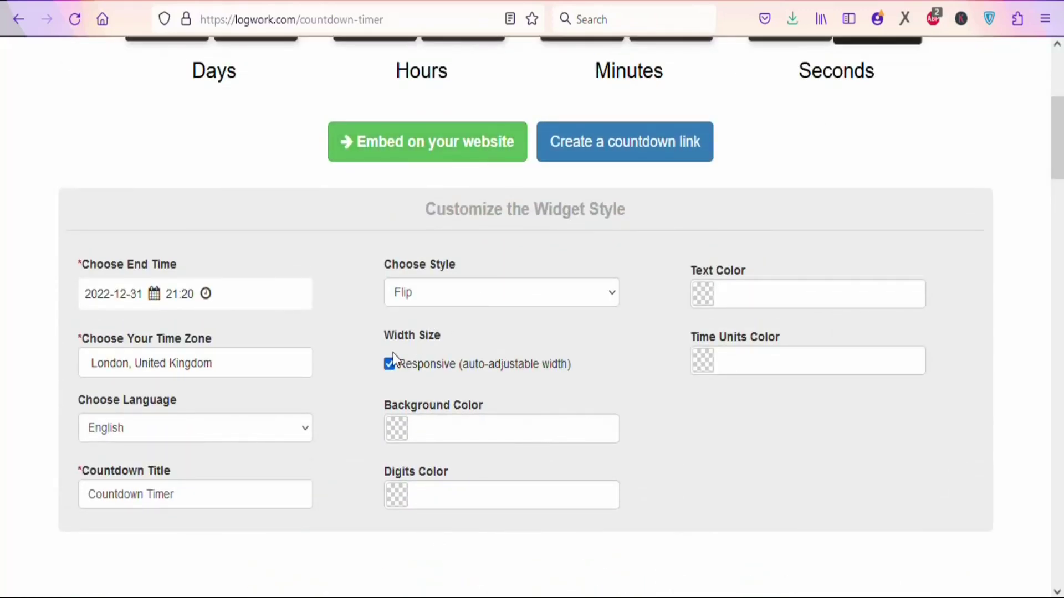
left_click(167, 506)
key("ctrl+a")
key("BackSpace")
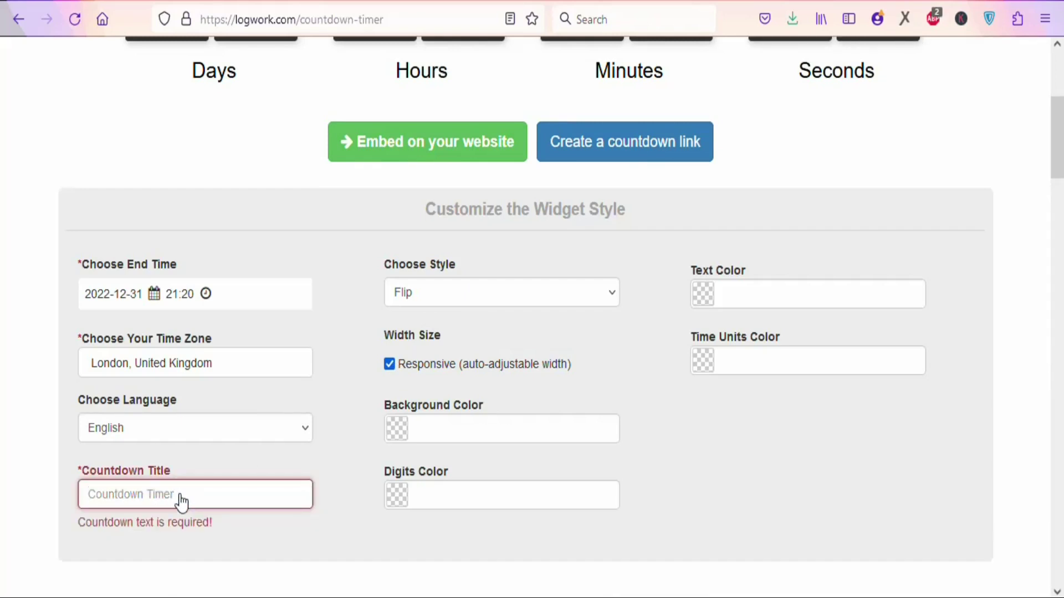
type("Hurry ")
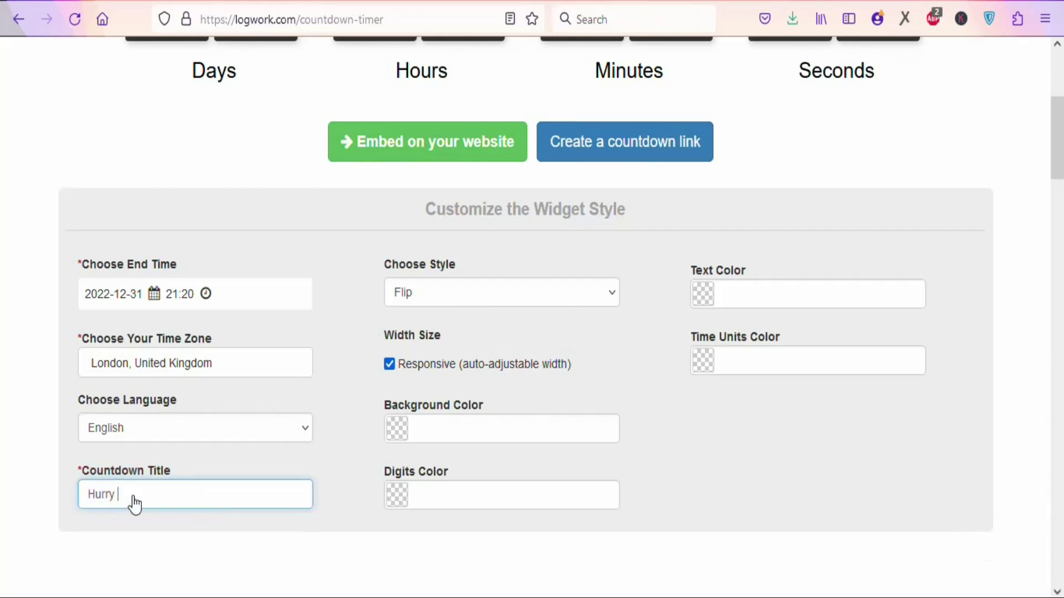
type("Hurry Hurry up!")
scroll(782, 145, "up", 3)
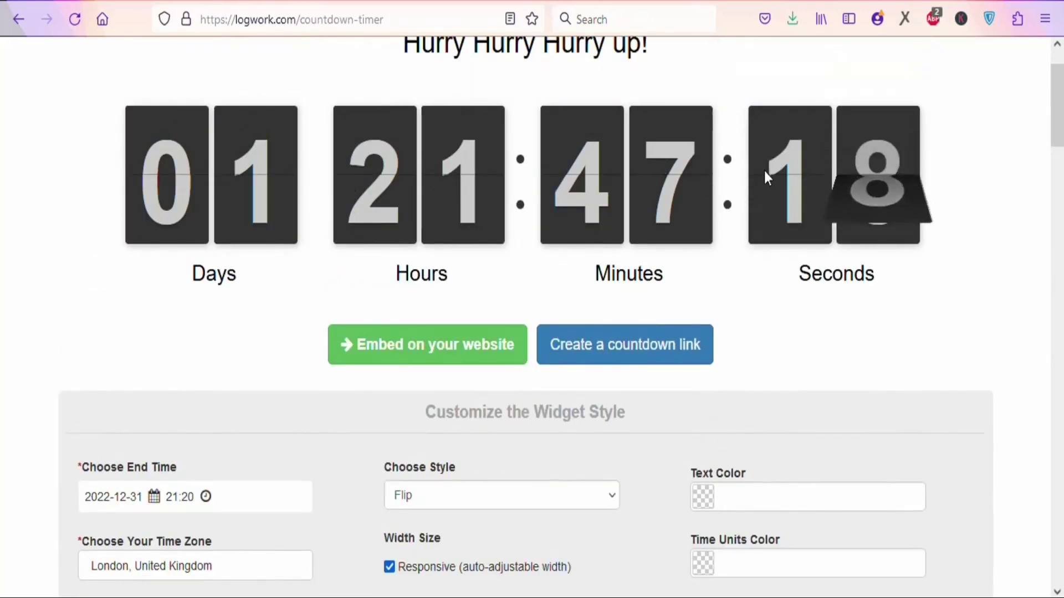
Generate the countdown timer's website embed code and select the whole code for copying
left_click_drag(1059, 92, 1058, 116)
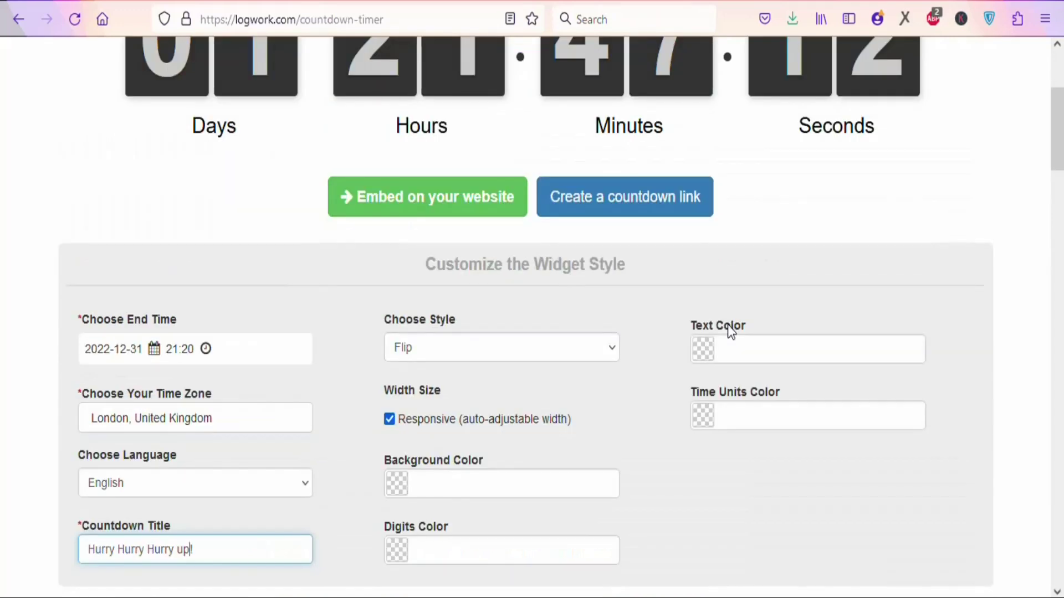
left_click(417, 211)
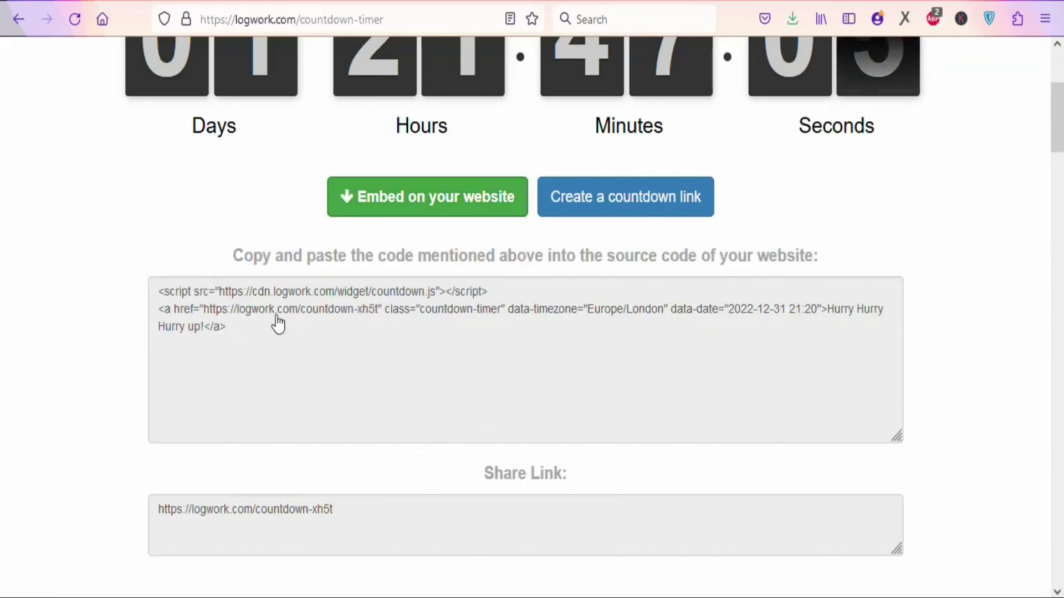
left_click_drag(241, 341, 159, 289)
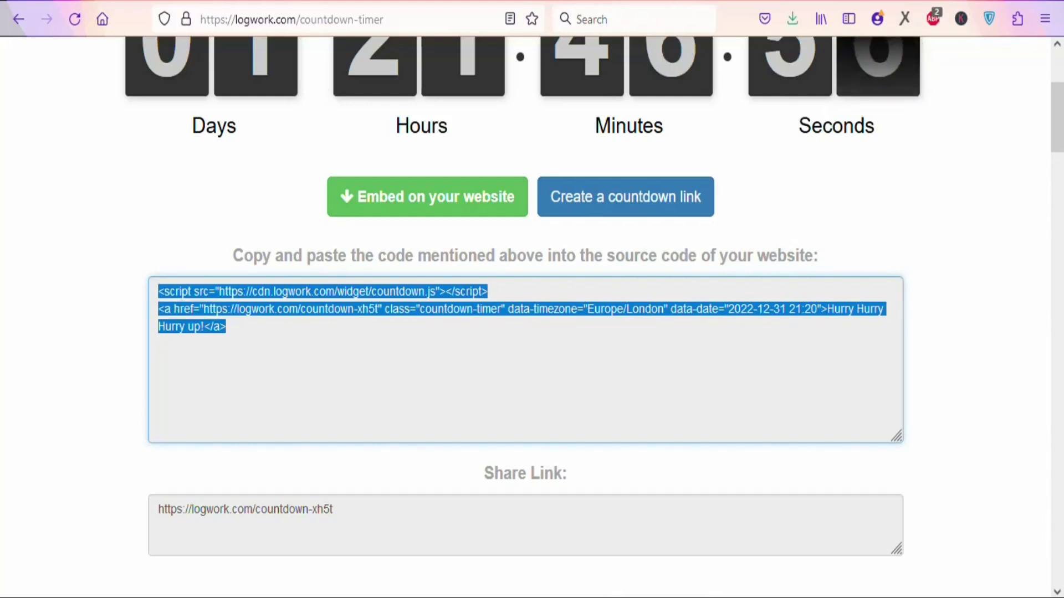
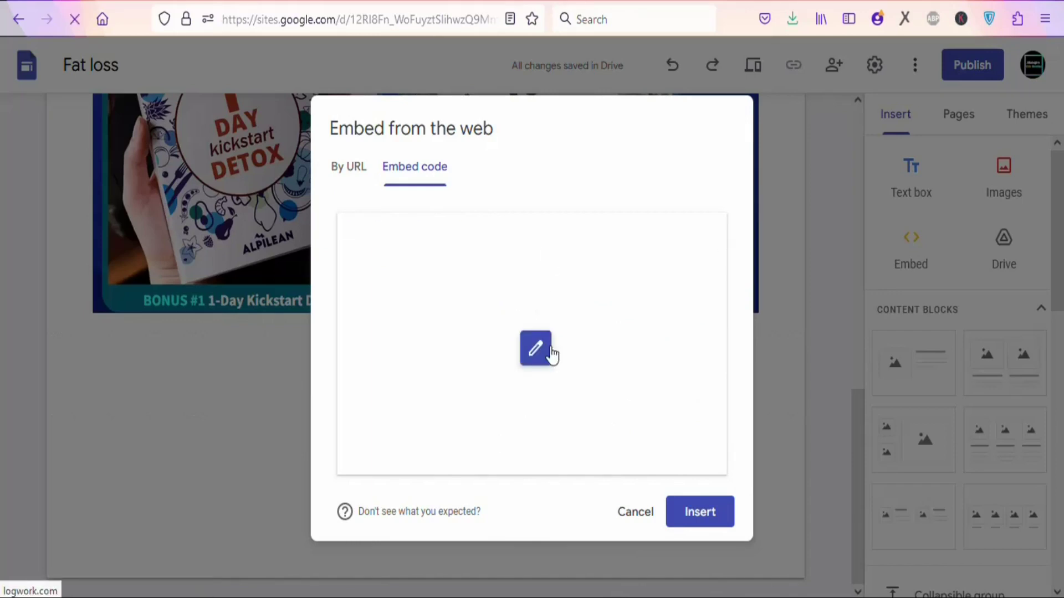
Insert the countdown embed code below the bonus link on the "Fat loss" page and widen the embedded timer to nearly the full content width
left_click(714, 512)
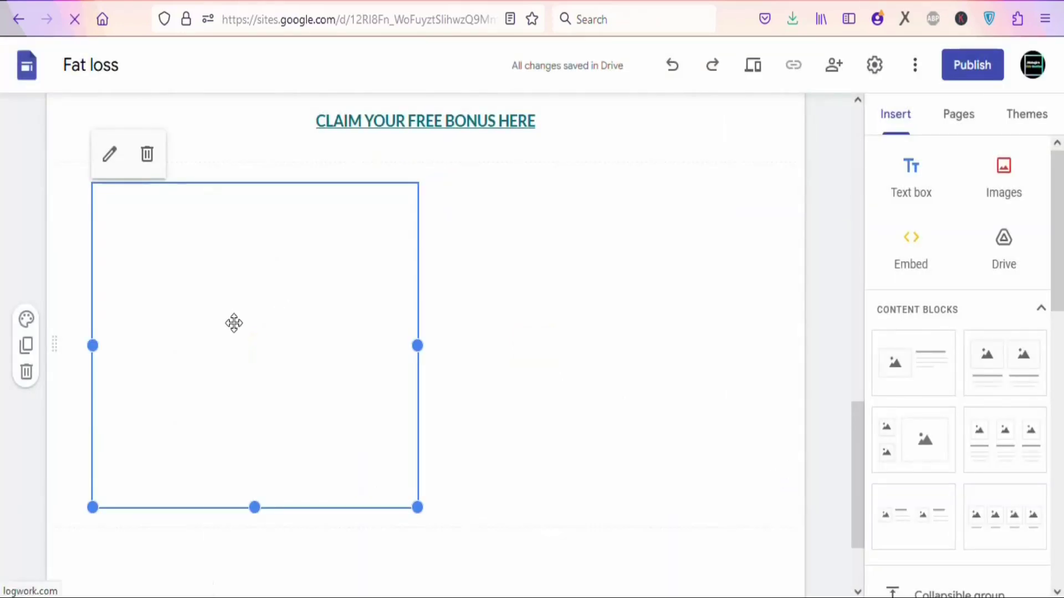
left_click_drag(418, 345, 676, 311)
scroll(857, 261, "up", 8)
left_click_drag(858, 261, 862, 392)
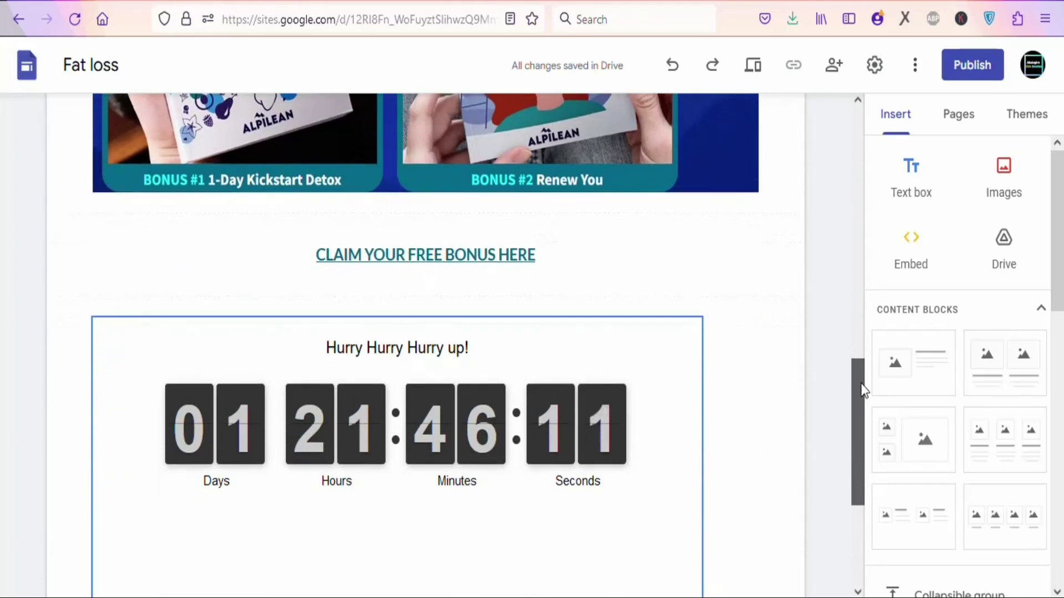
left_click(529, 259)
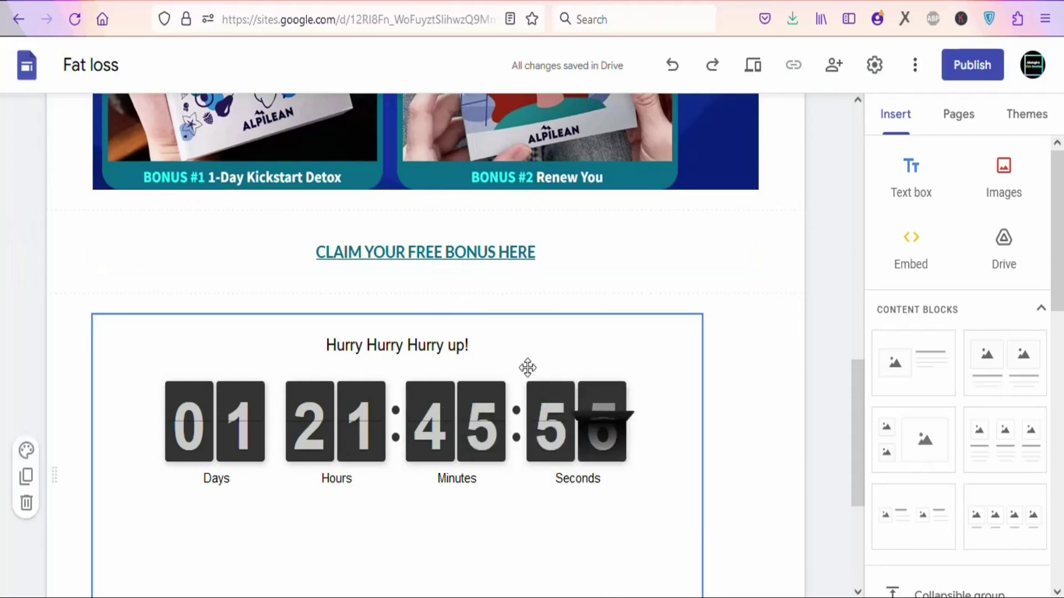
Publish the site to the web with the web address "fatloss2023"
scroll(862, 320, "up", 7)
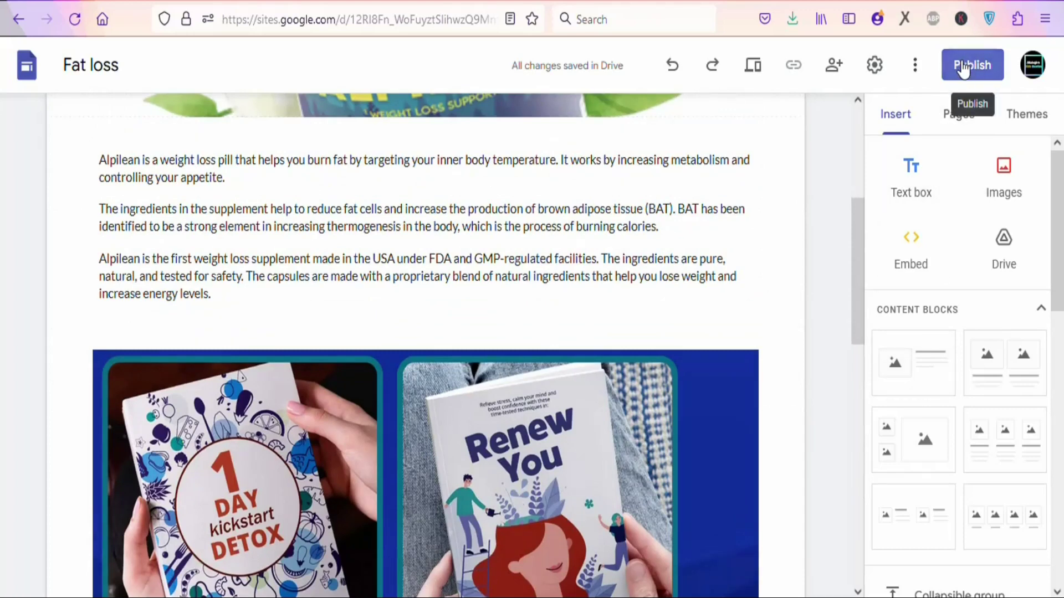
left_click(963, 68)
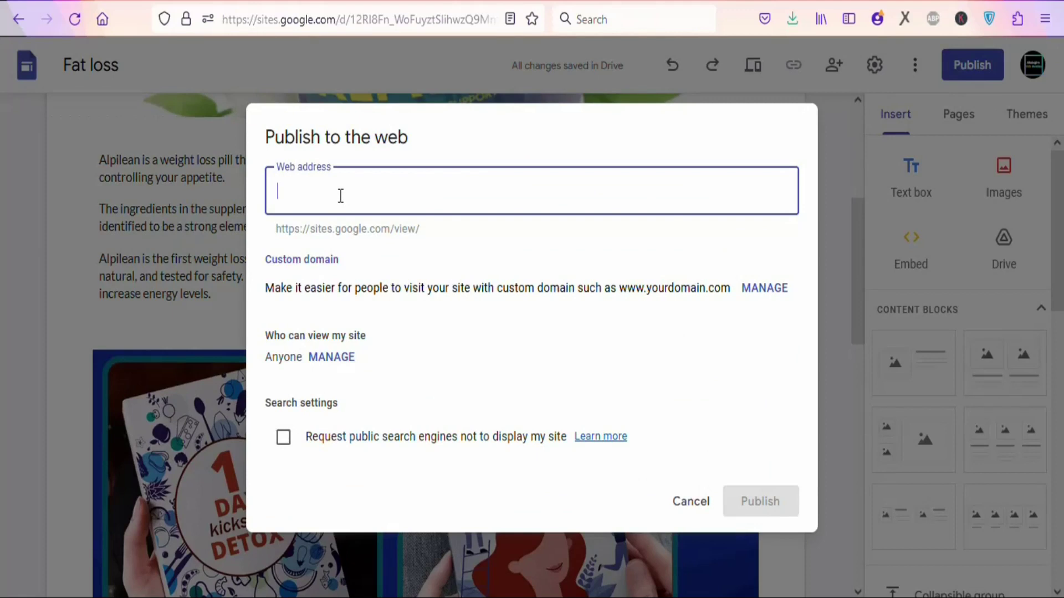
type("f")
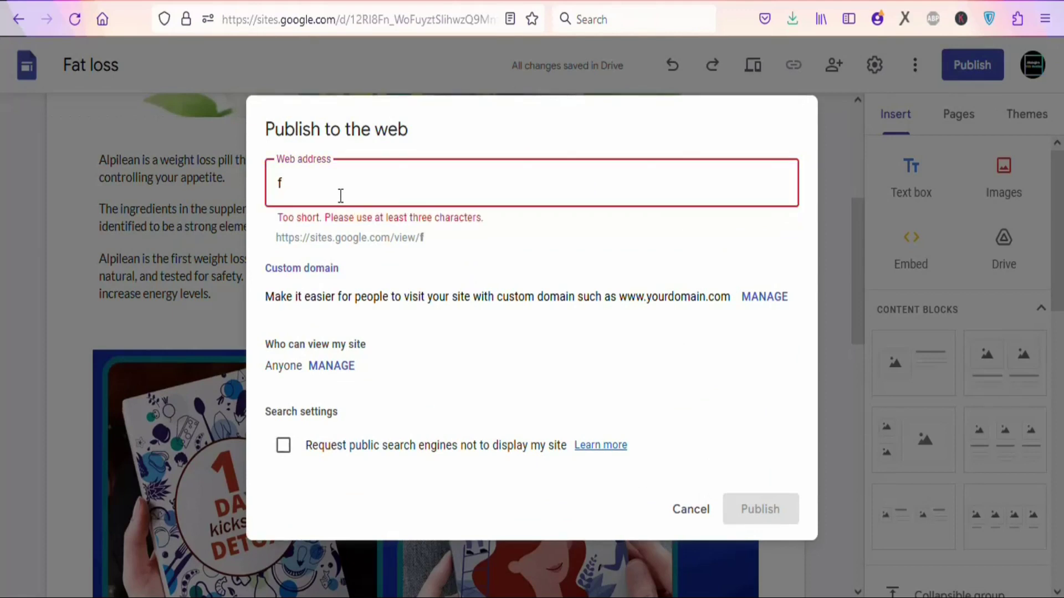
type("atloss2")
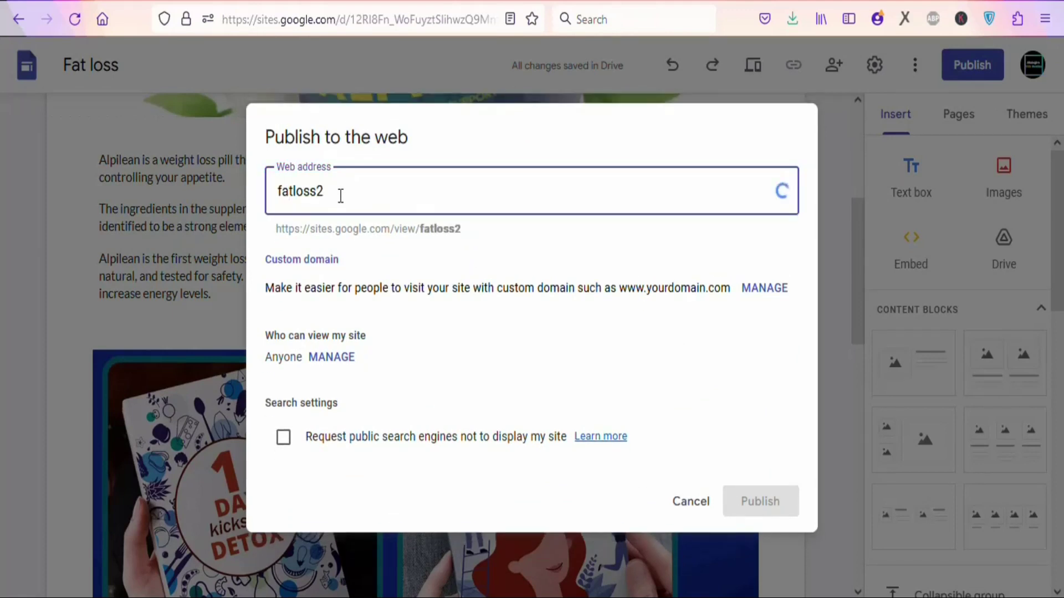
type("023")
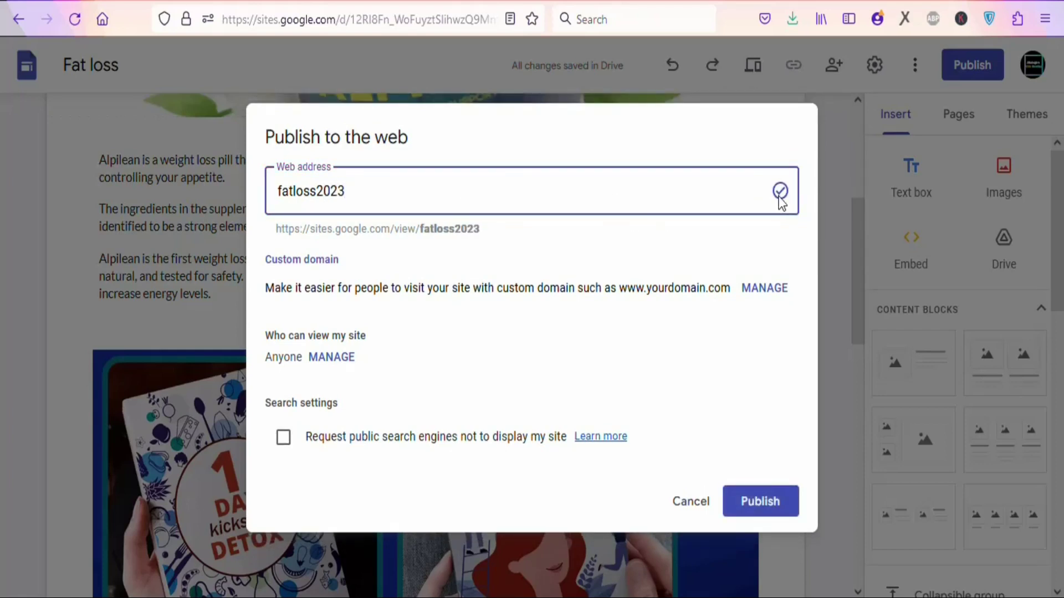
left_click(770, 513)
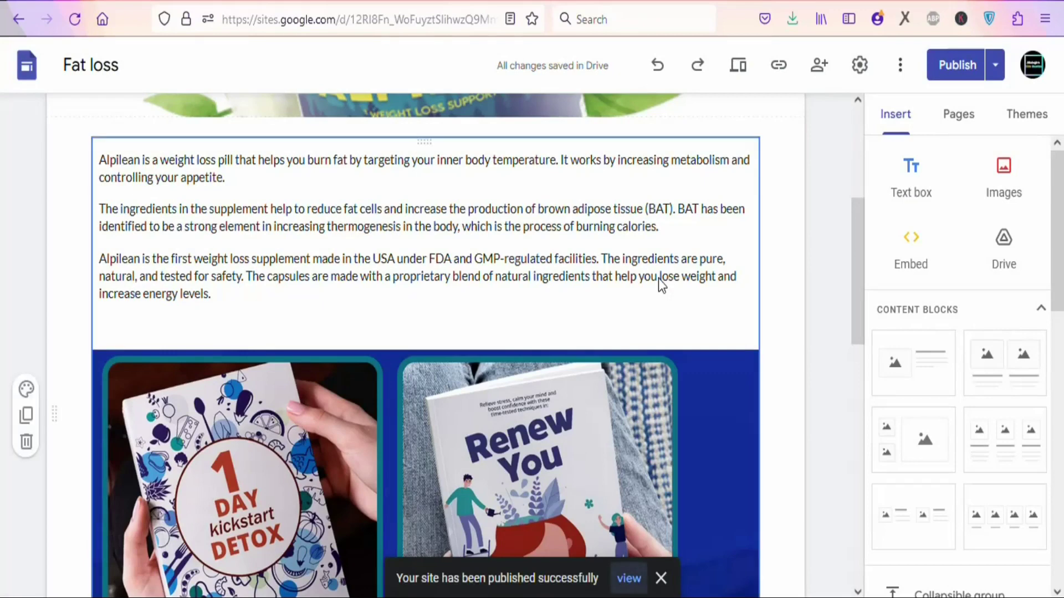
Open the published site and review it from the header down to the countdown timer and back
left_click(628, 579)
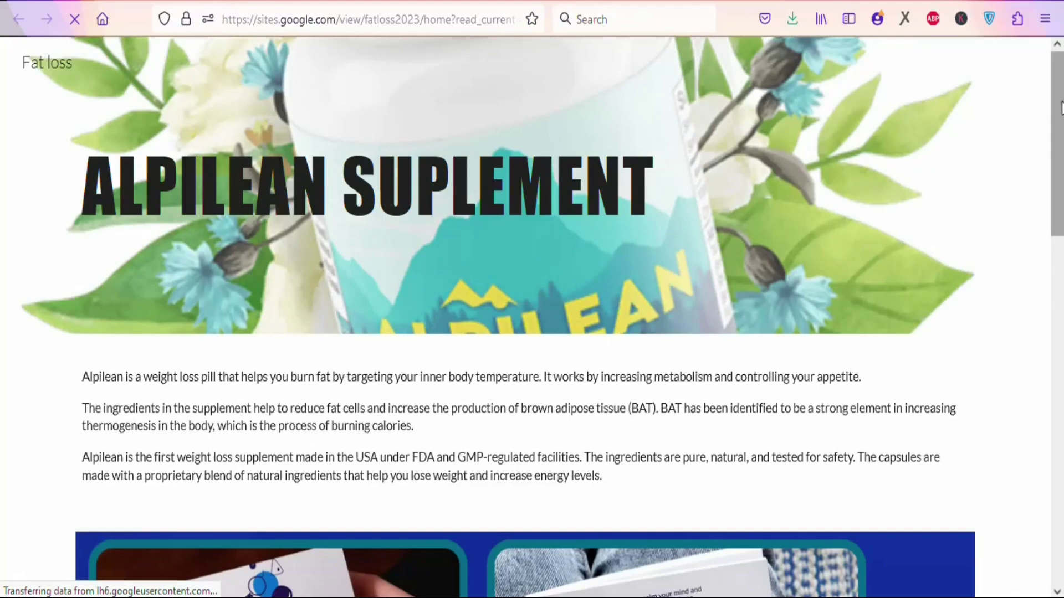
left_click_drag(1063, 103, 1061, 489)
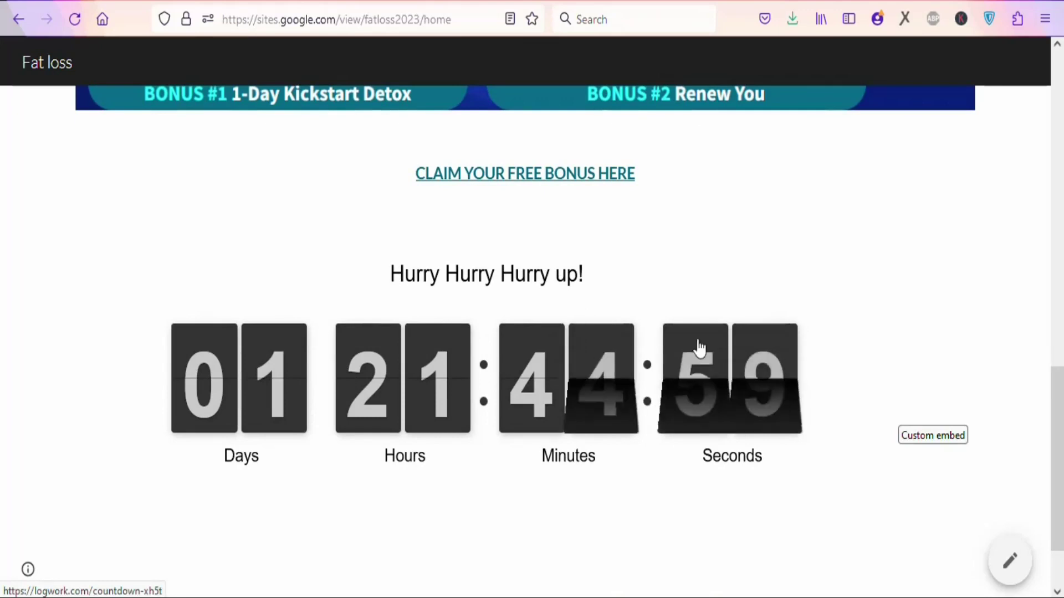
left_click_drag(1060, 395, 1059, 101)
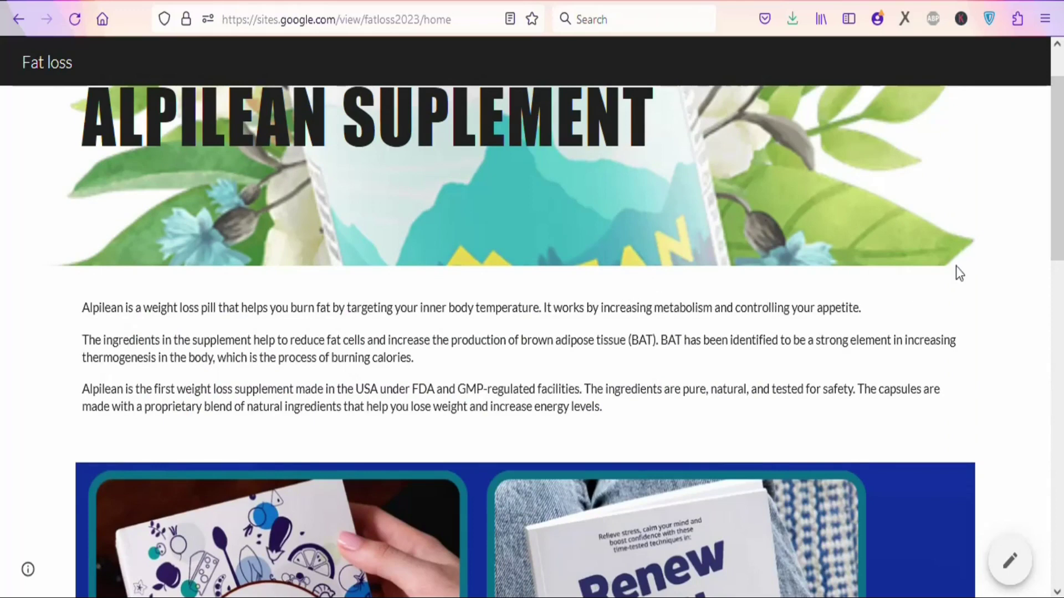
left_click_drag(1055, 208, 1061, 133)
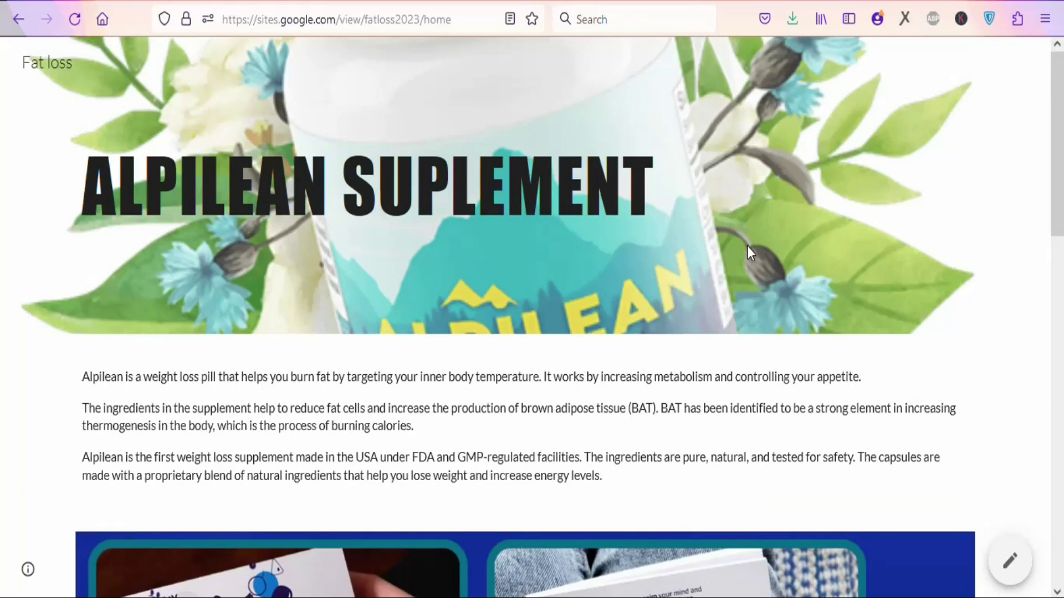
Switch to Quora, check the Alpilean offer's Dietary Supplements category in ClickBank, and return to Quora
key("ctrl+Tab")
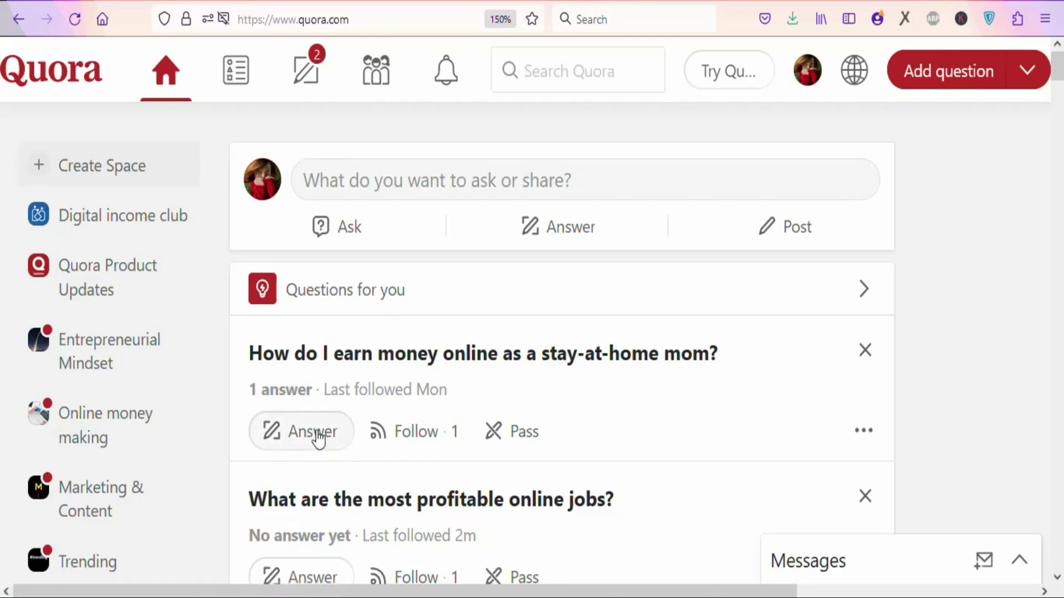
scroll(720, 244, "down", 1)
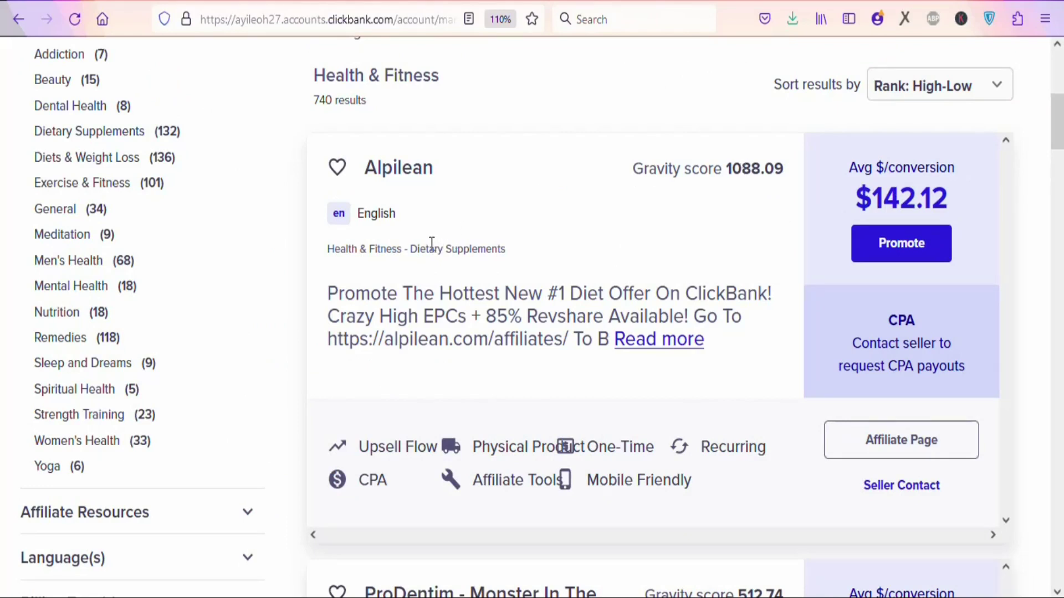
left_click_drag(432, 243, 530, 257)
left_click(542, 118)
key("ctrl+Tab")
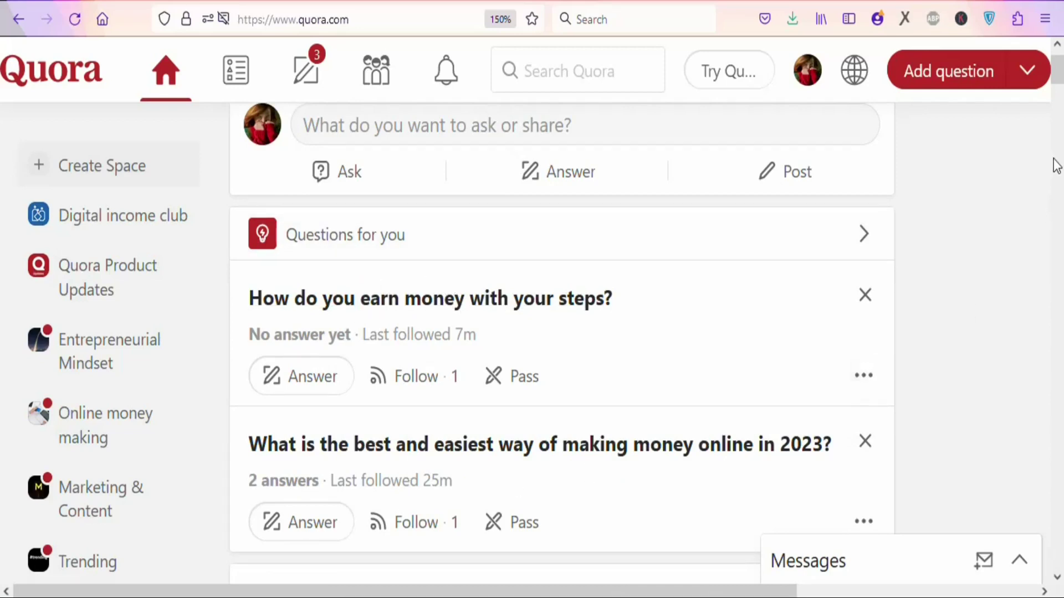
Search Quora for "how to lose weight fast"
scroll(1060, 67, "down", 5)
scroll(1060, 66, "up", 5)
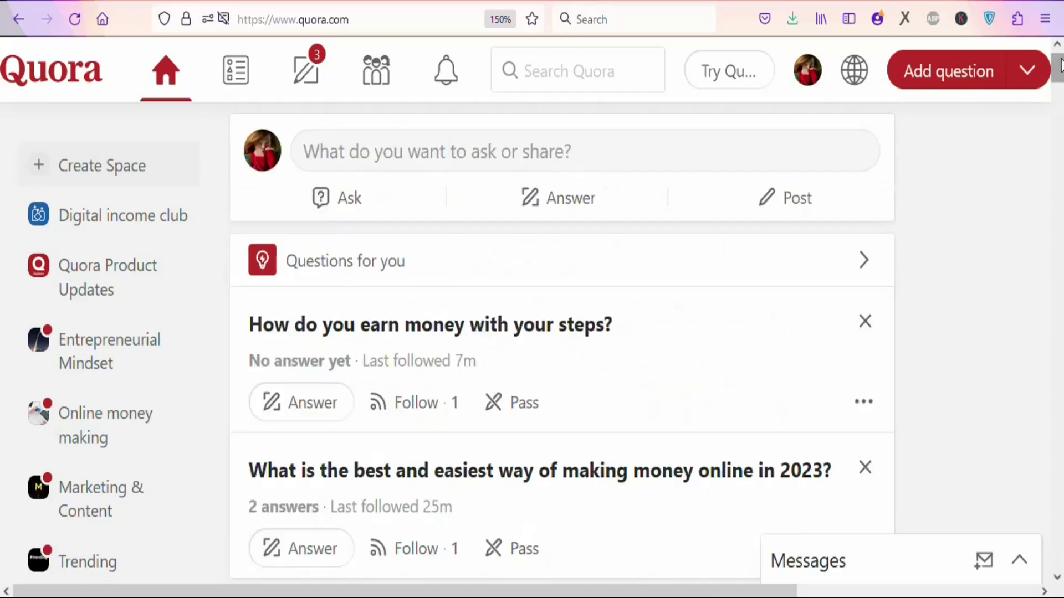
left_click(532, 68)
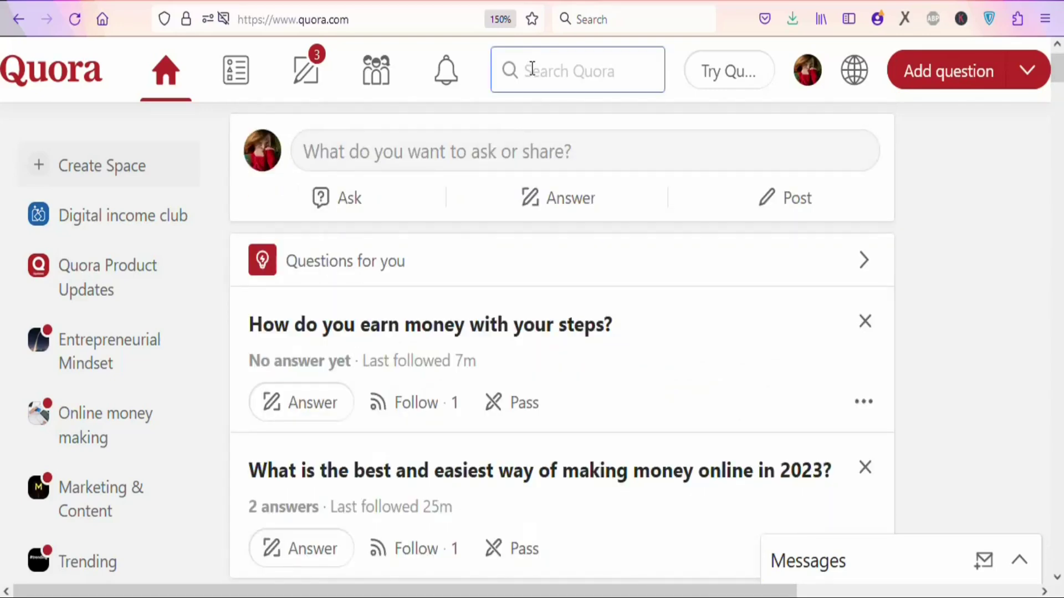
type("w")
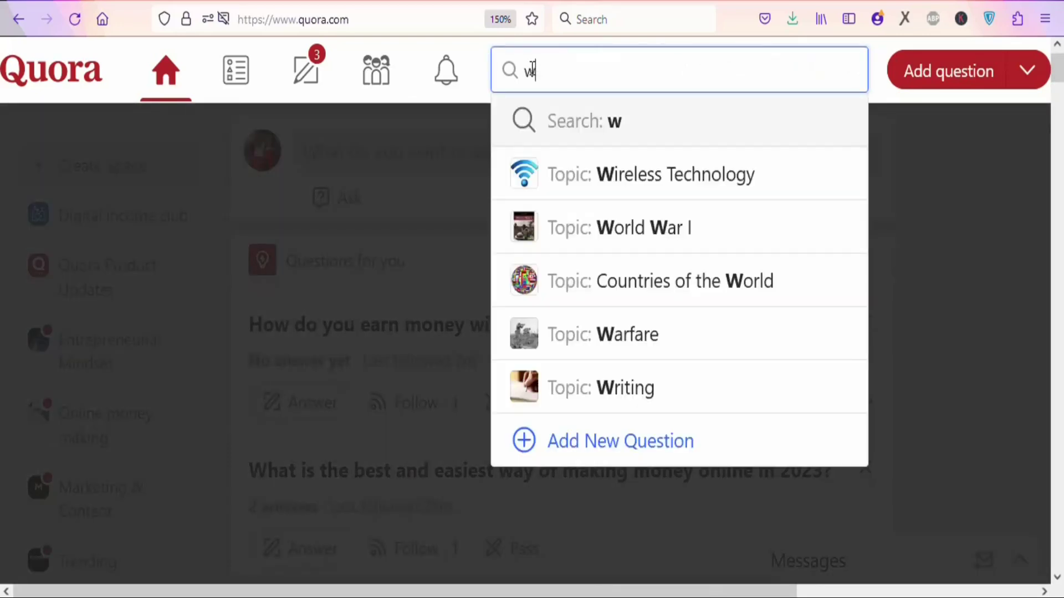
key("BackSpace")
type("How  to")
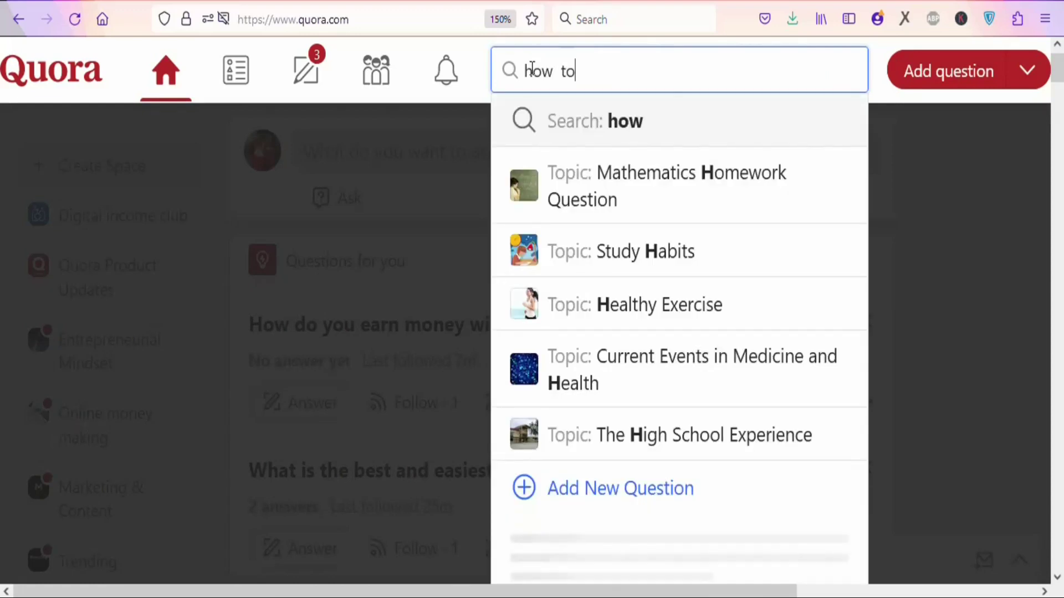
type(" lose weight fast")
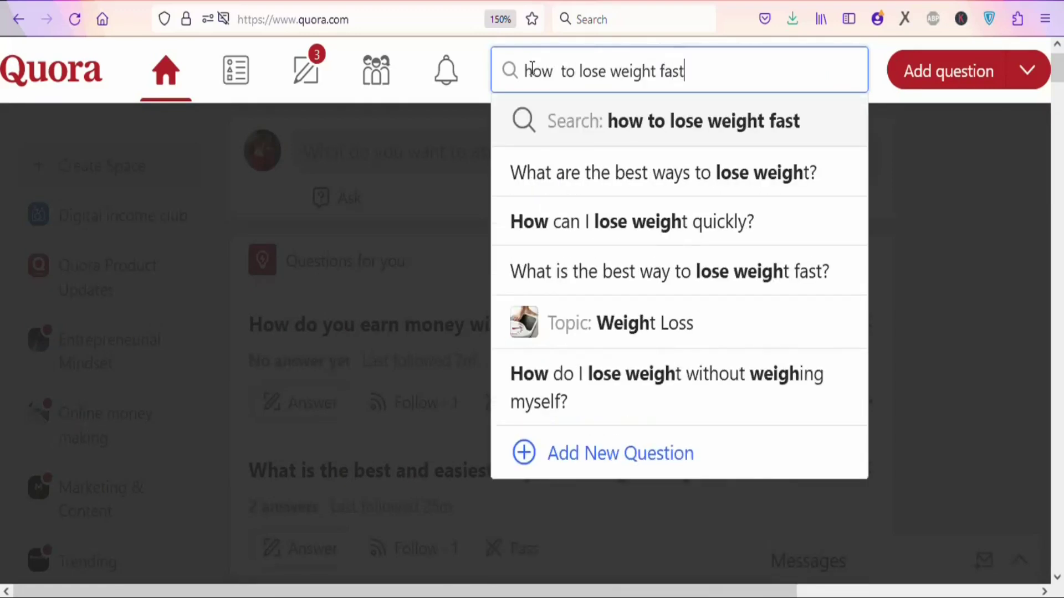
key("Return")
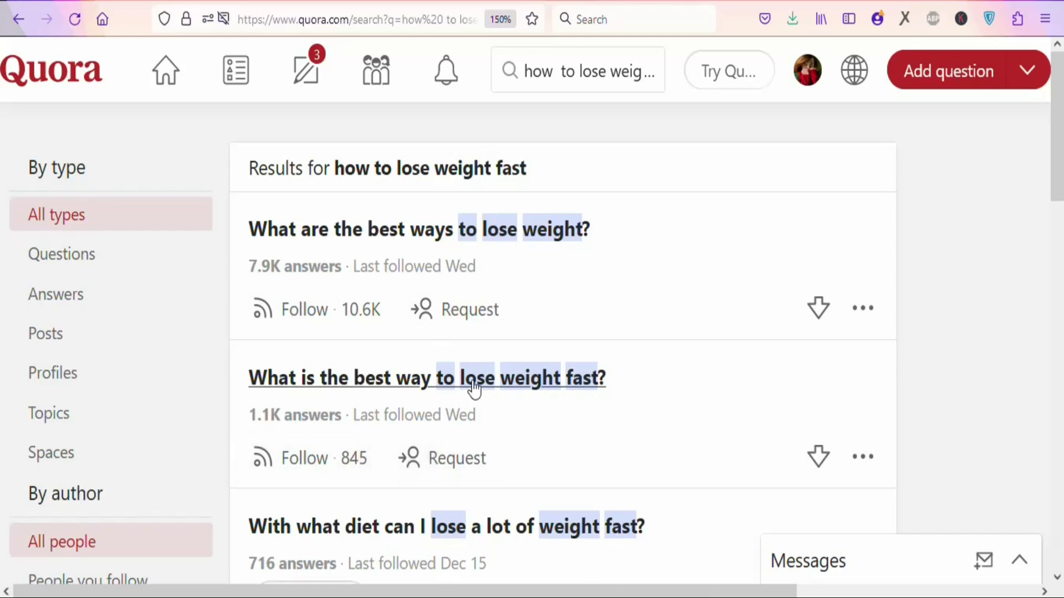
Open the question "How can I lose weight quickly?" from the search results, check it, and return to the results
left_click_drag(1058, 119, 1056, 260)
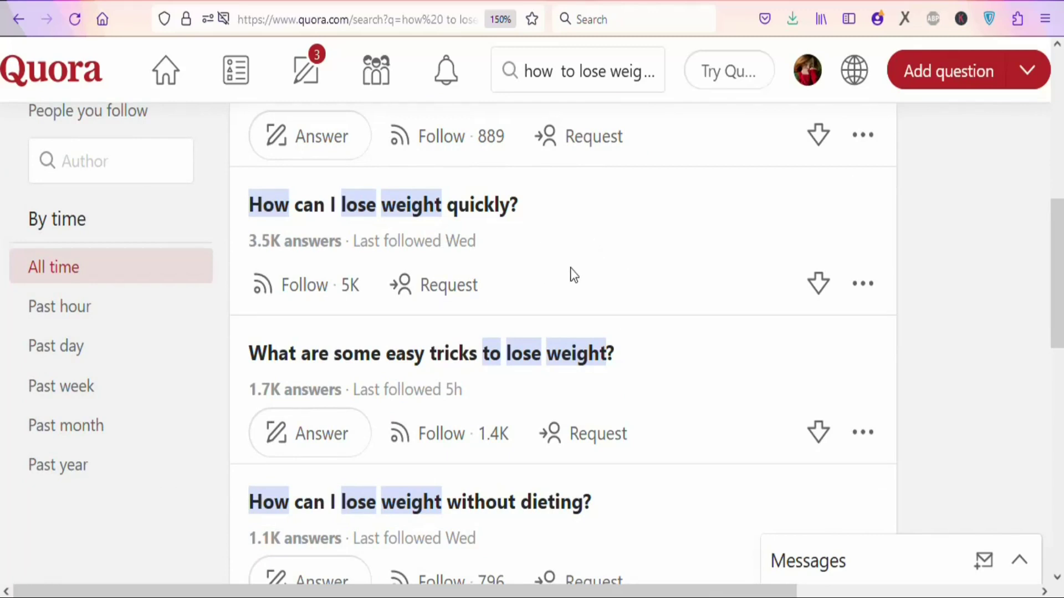
left_click(363, 222)
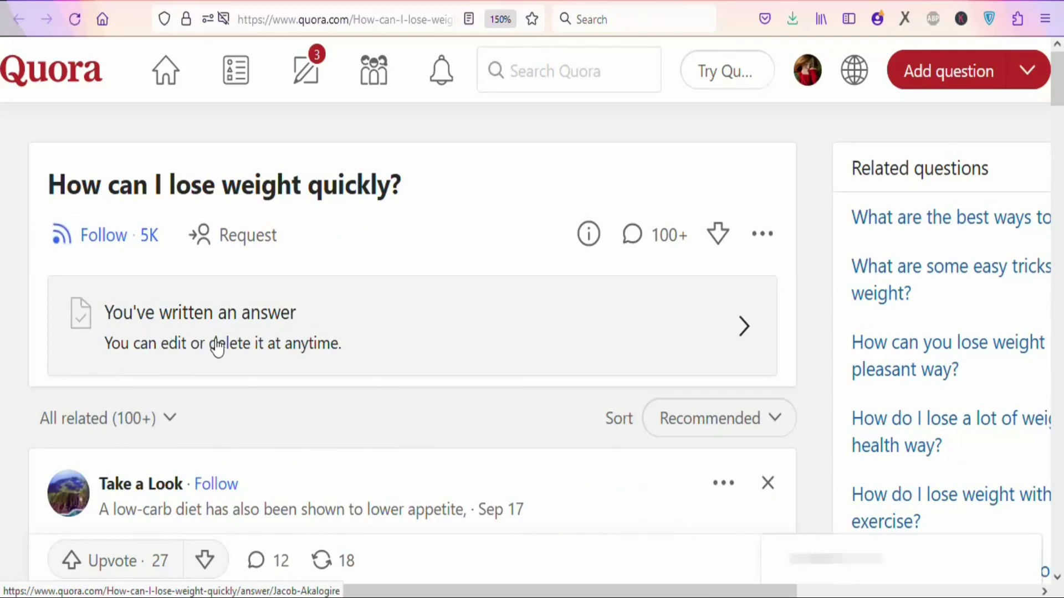
left_click(100, 81)
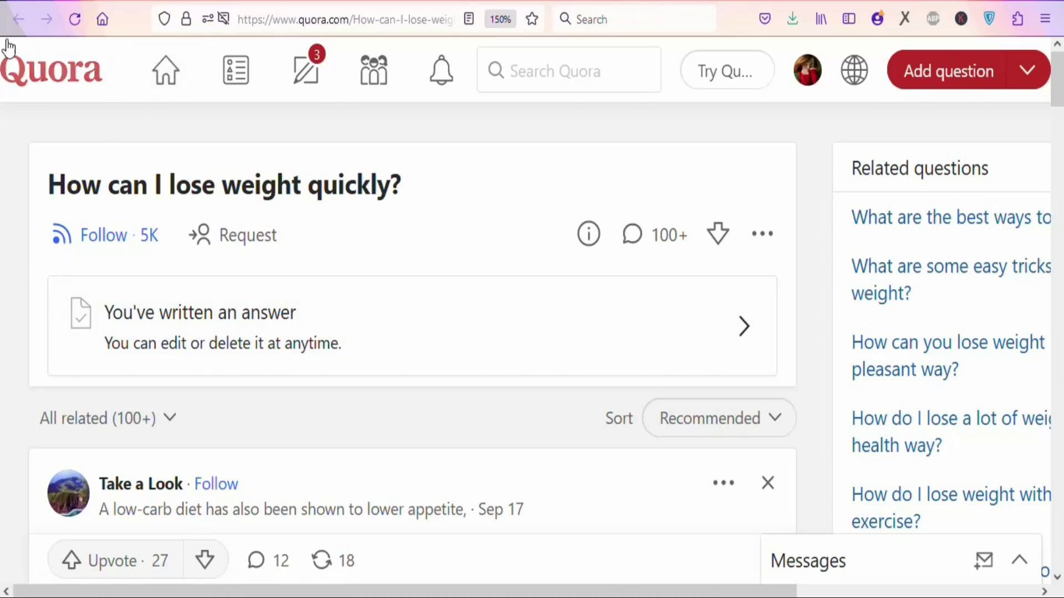
left_click(18, 25)
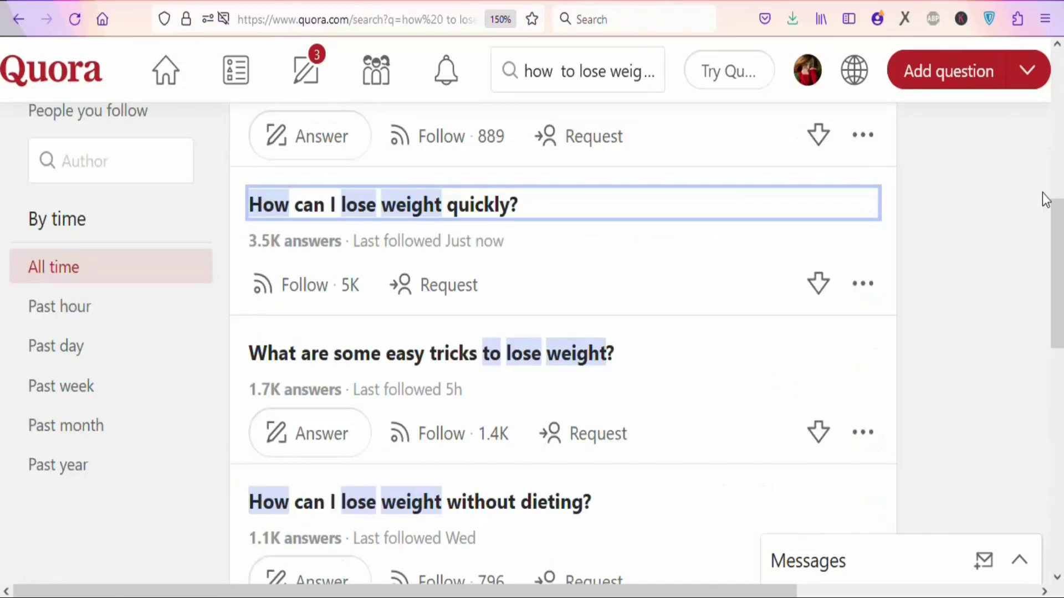
Start an answer to the question "How do I lose weight through diet only?" and copy the question text
left_click_drag(1059, 225, 1062, 456)
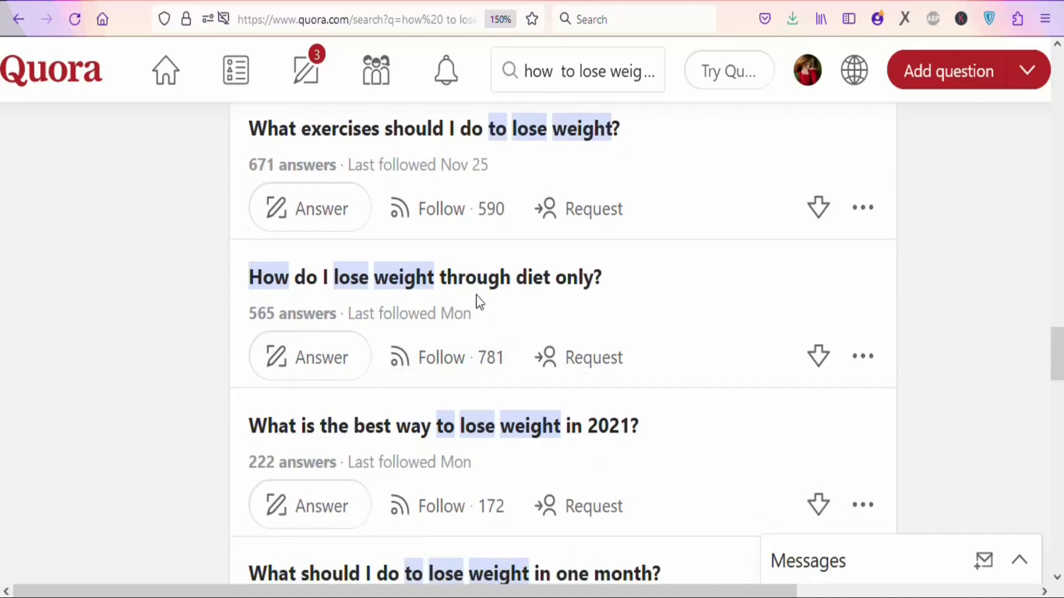
left_click(331, 369)
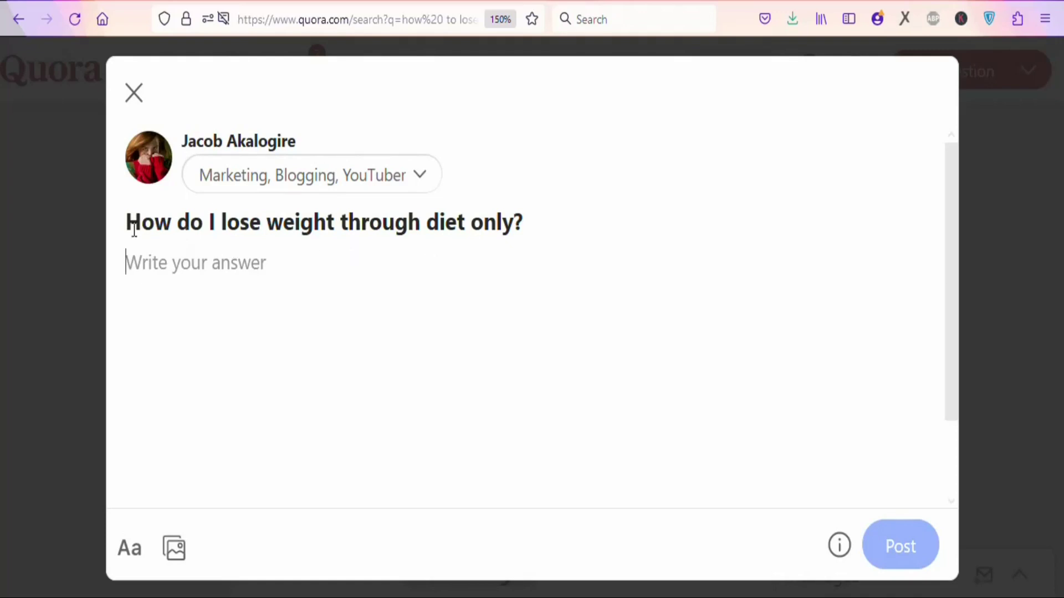
left_click_drag(126, 222, 580, 200)
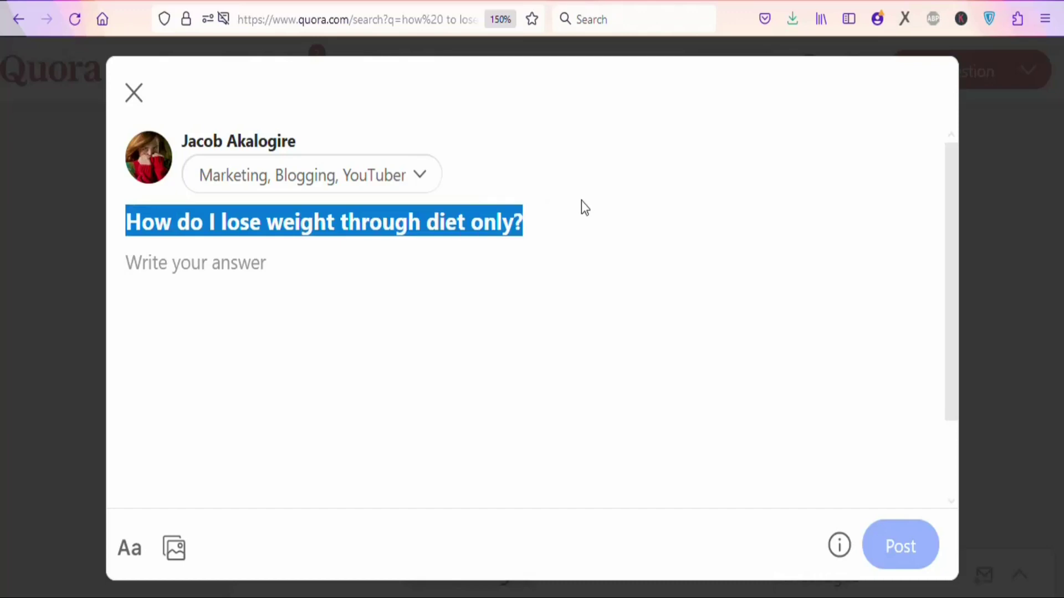
right_click(500, 230)
left_click(522, 251)
Switch to ChatGPT, delete the "Weight Loss Definition" conversation, and submit the copied question "How do I lose weight through diet only?"
key("alt+Tab")
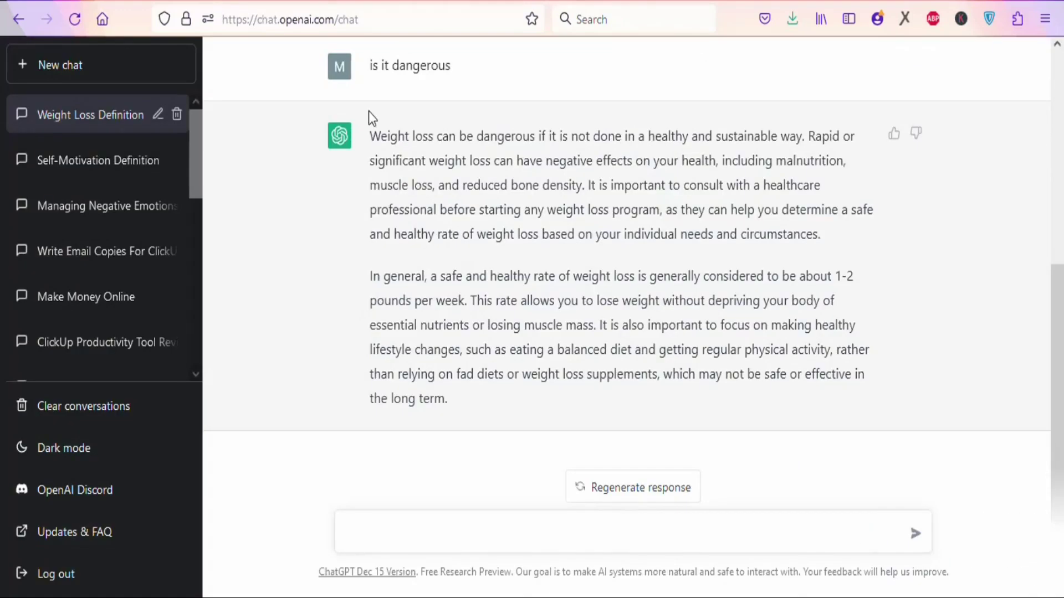
left_click(177, 114)
left_click(158, 114)
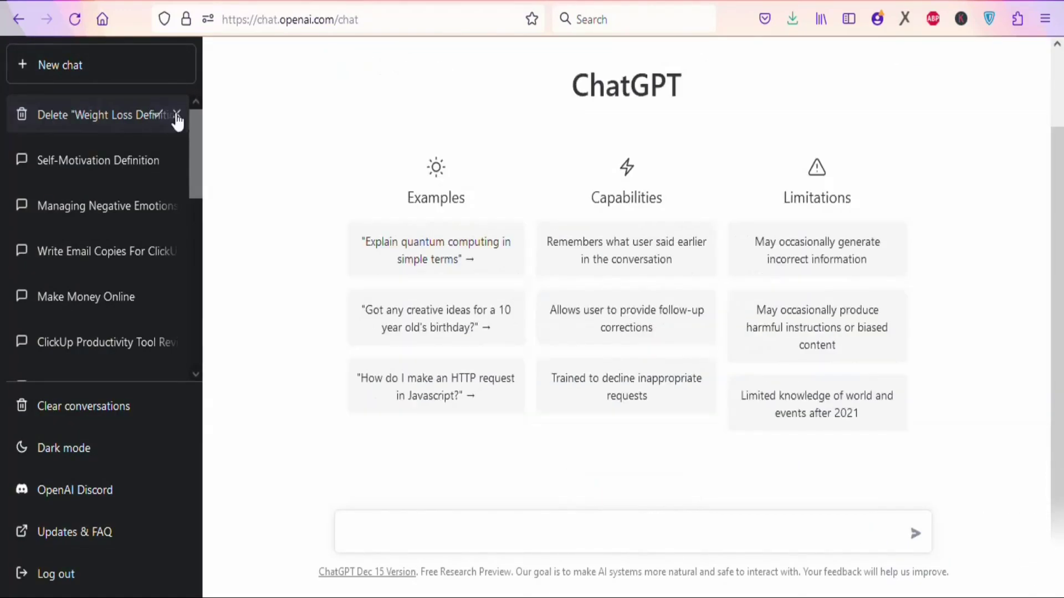
left_click(402, 532)
key("ctrl+v")
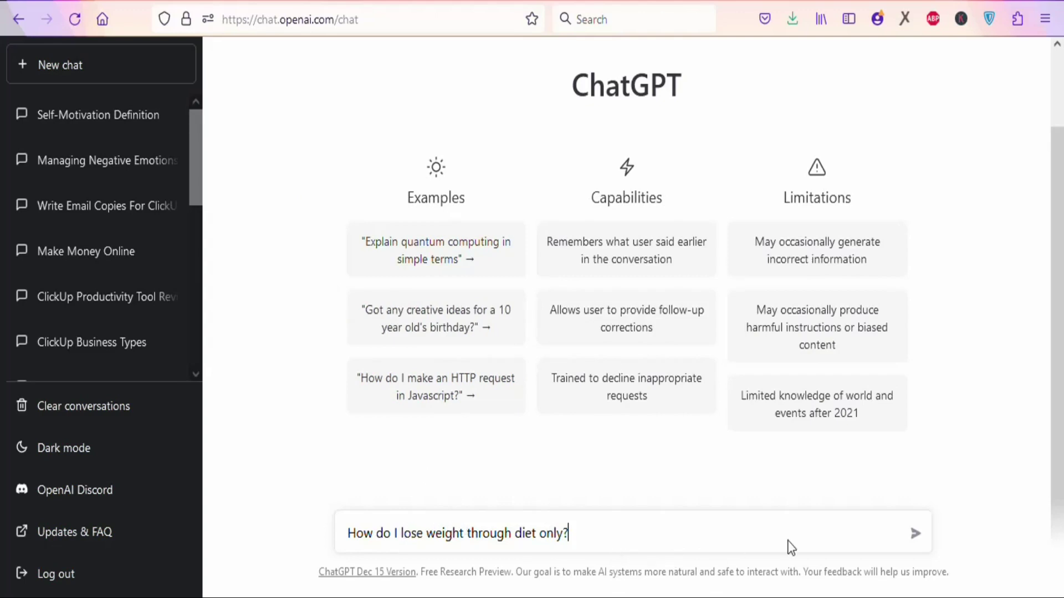
left_click(915, 534)
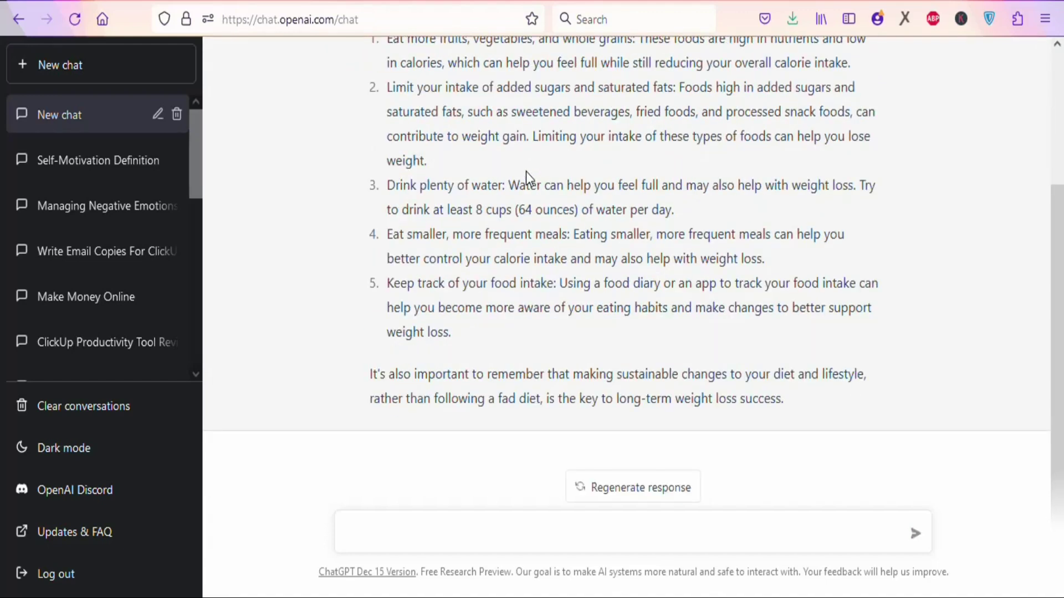
Read the response to the diet question, regenerate it, and compare the two versions
scroll(596, 134, "up", 3)
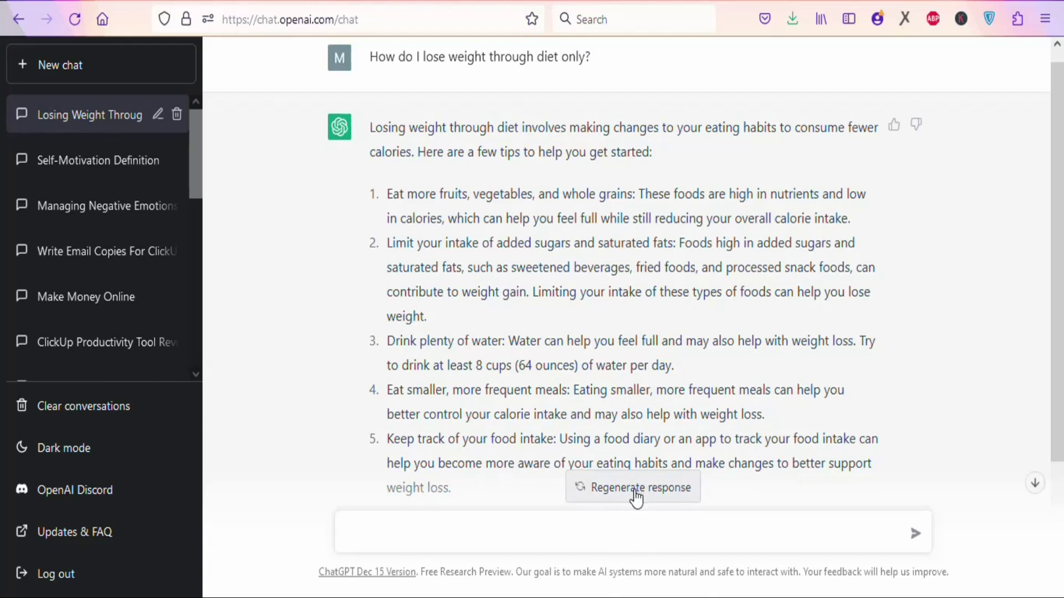
left_click_drag(1059, 304, 1061, 435)
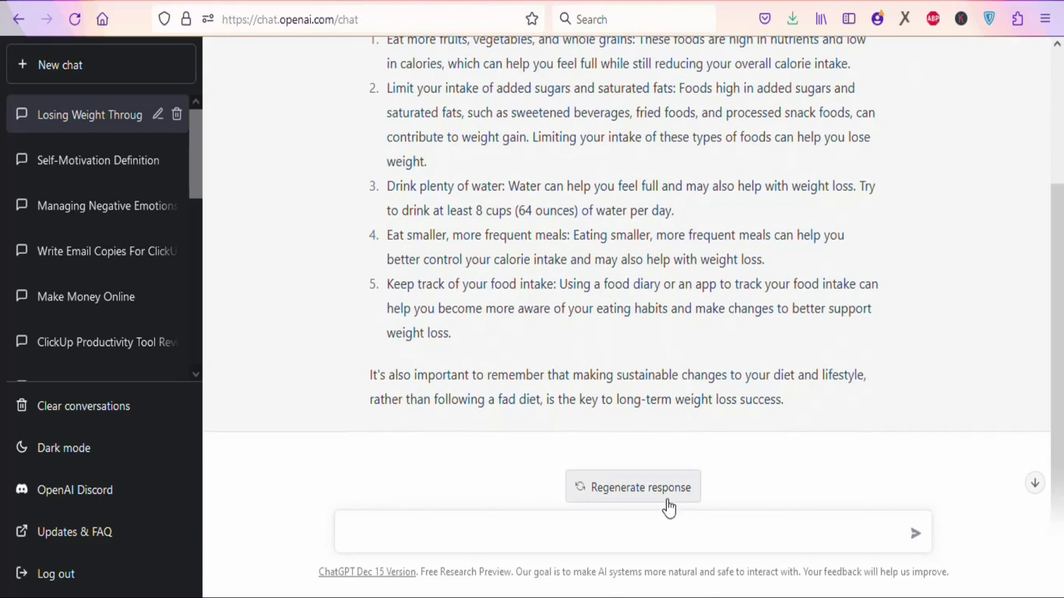
left_click(624, 497)
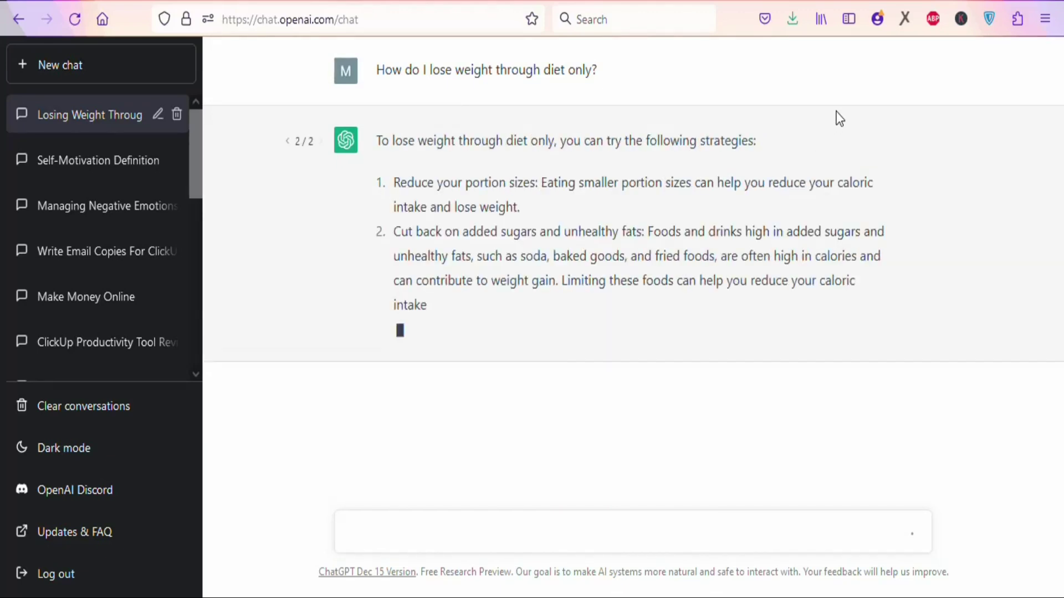
left_click_drag(1055, 390, 1056, 218)
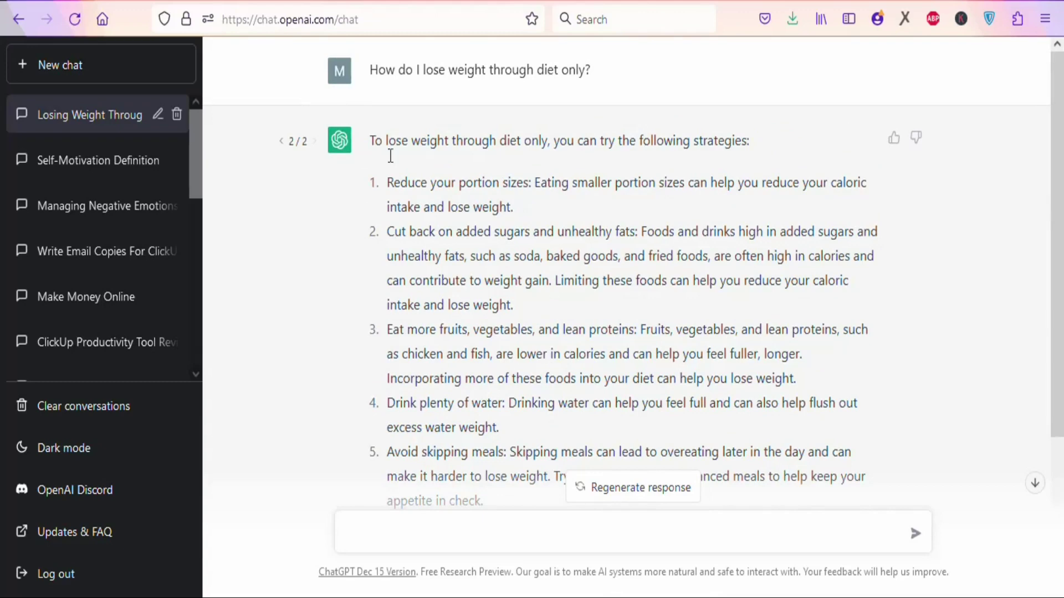
left_click(281, 142)
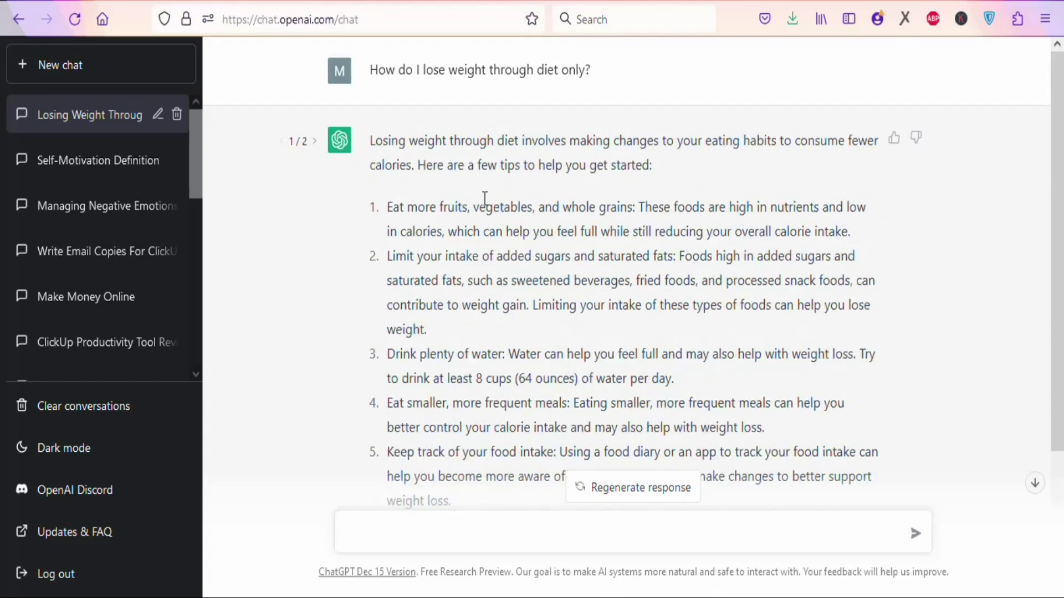
left_click(314, 143)
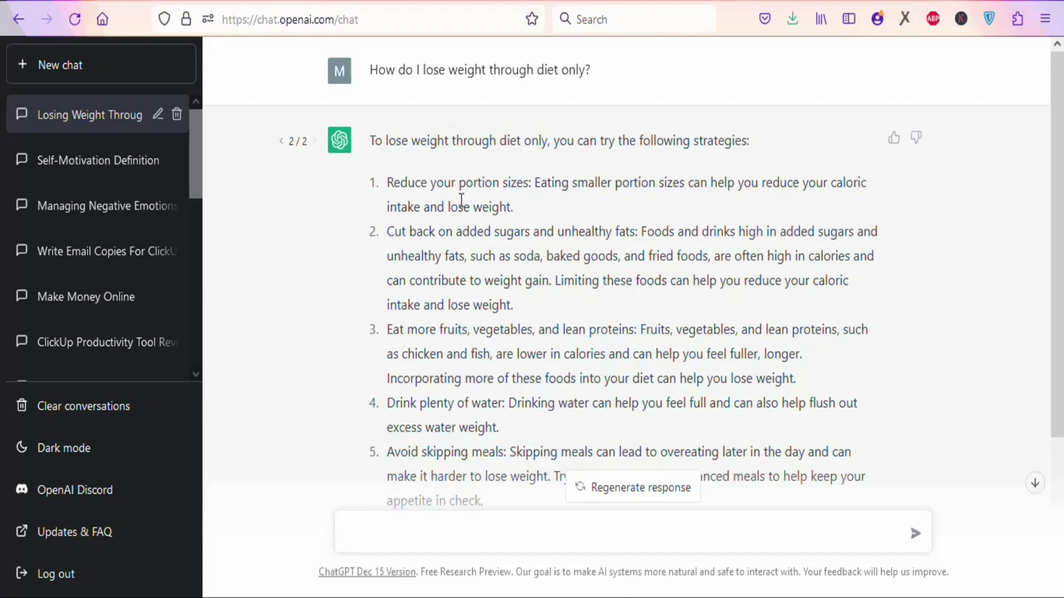
Copy the first version of the ChatGPT response and paste it into the Quora answer
left_click(280, 142)
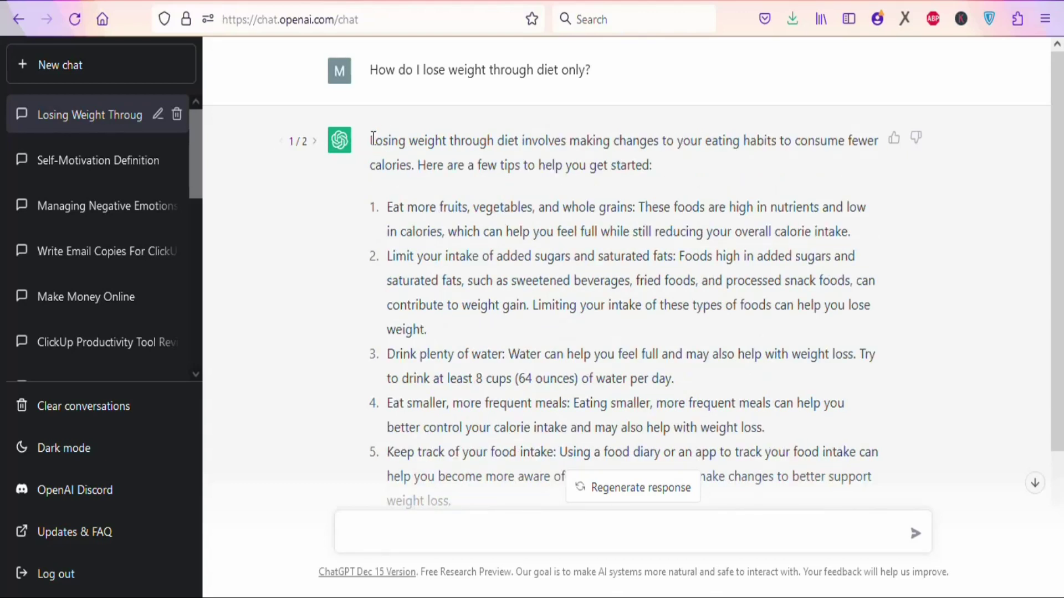
left_click_drag(370, 141, 609, 520)
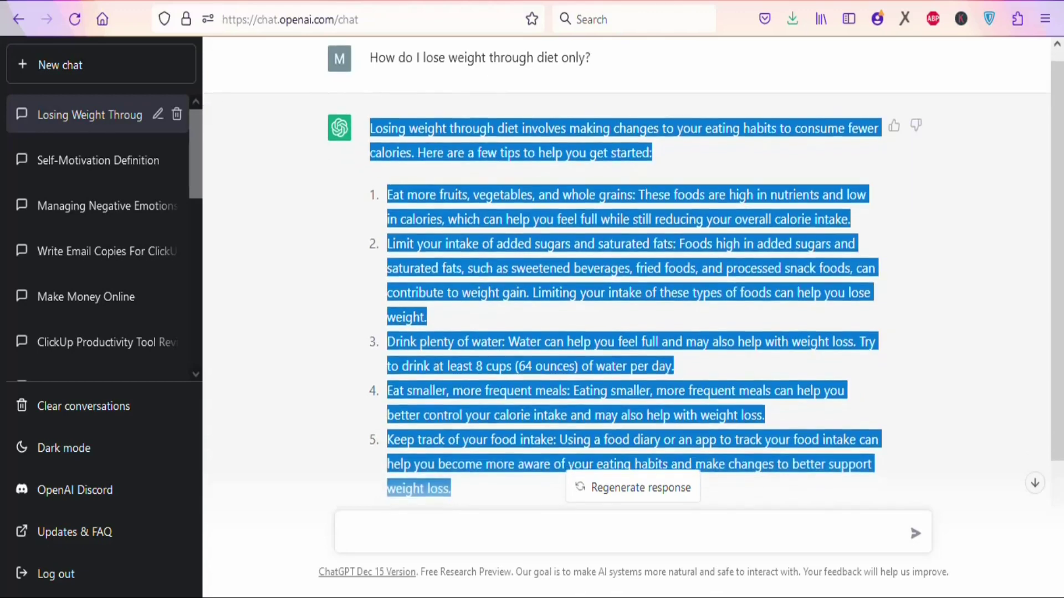
scroll(753, 159, "down", 3)
key("ctrl+Tab")
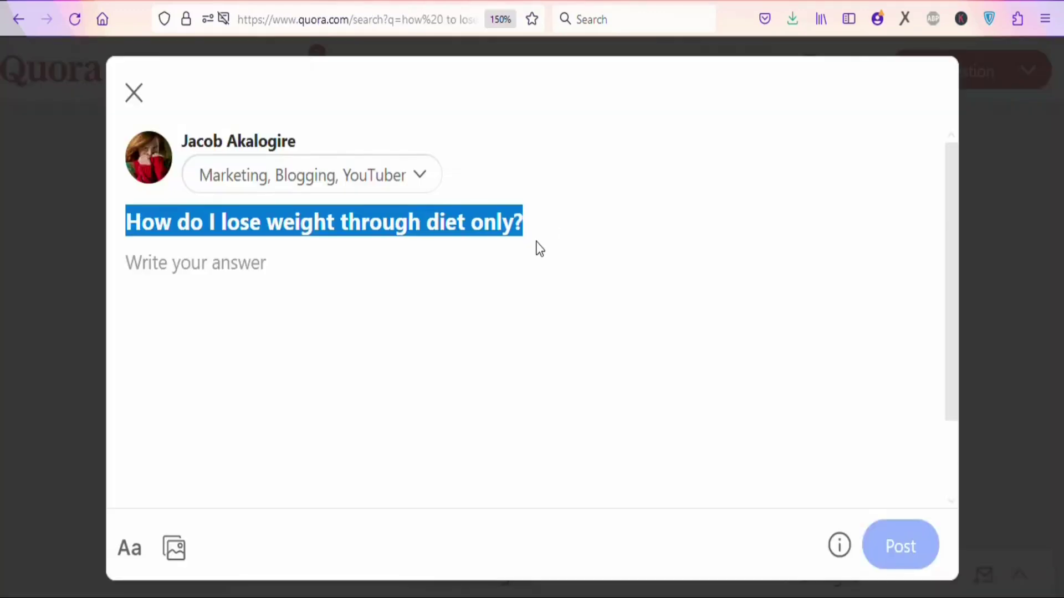
left_click(519, 278)
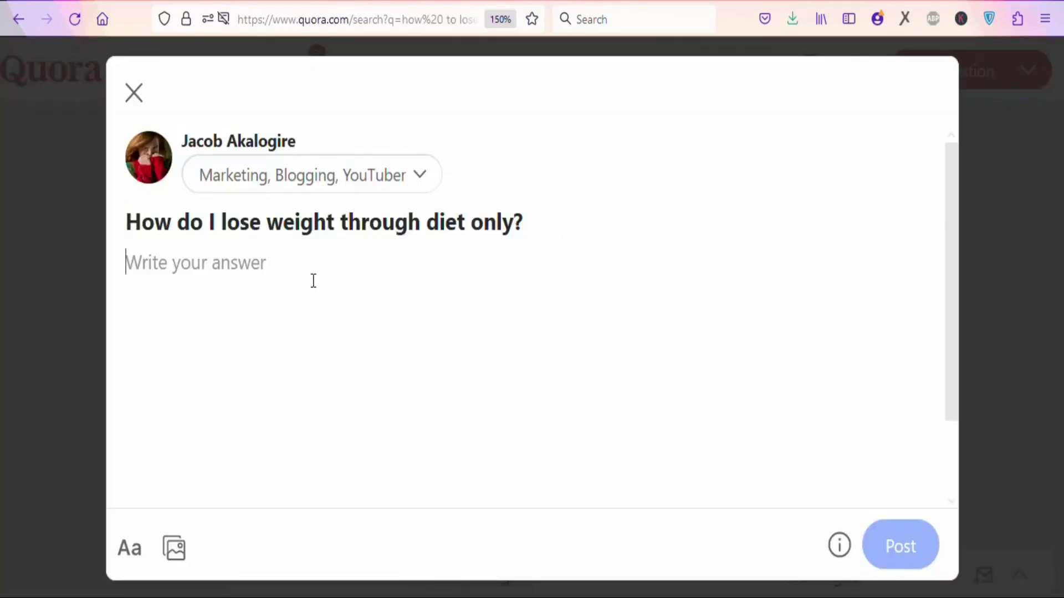
right_click(222, 265)
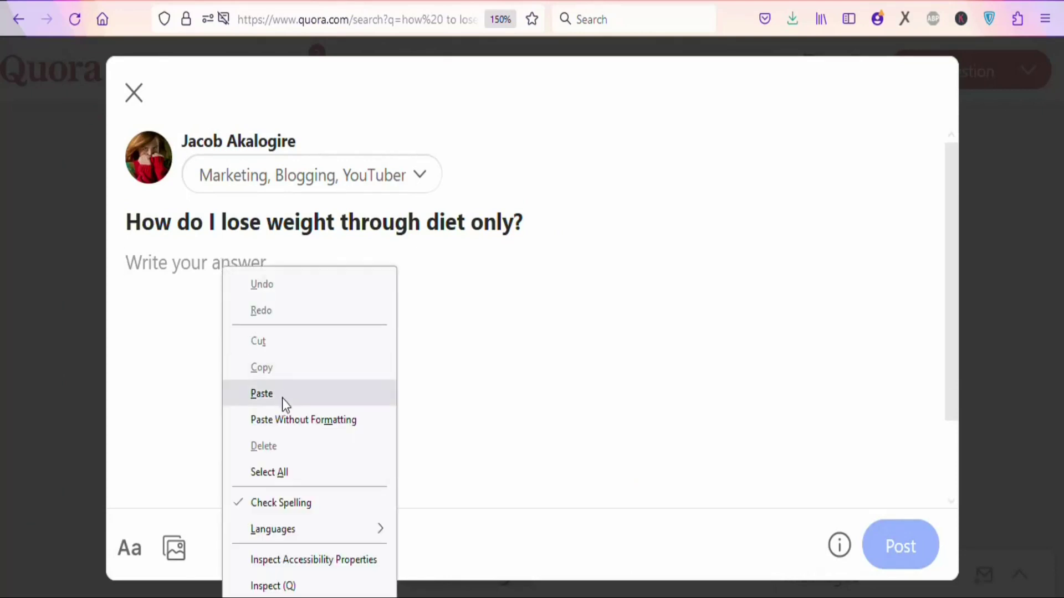
left_click(262, 394)
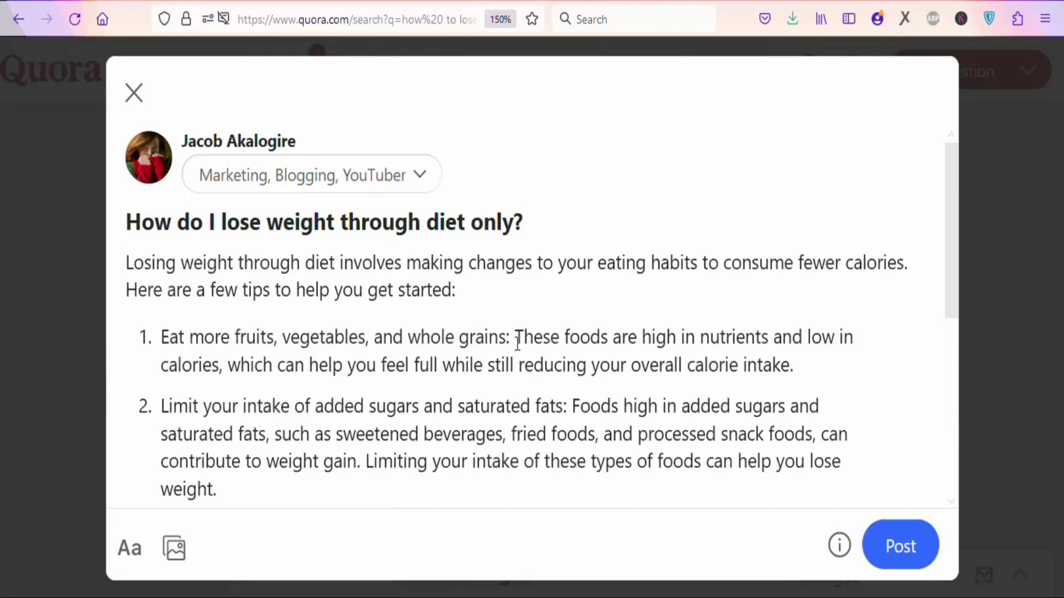
Review the pasted answer and append "Click here to get free ebooks on how to lose weight fast." after its last sentence
scroll(972, 218, "down", 2)
scroll(957, 255, "up", 2)
scroll(964, 403, "down", 8)
scroll(952, 405, "down", 1)
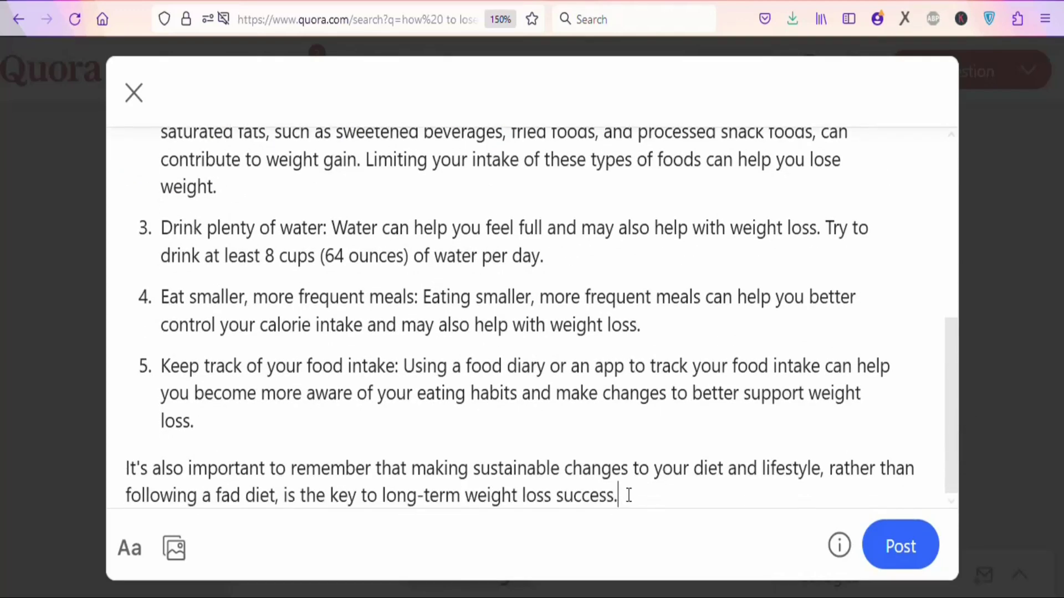
type("Click here to")
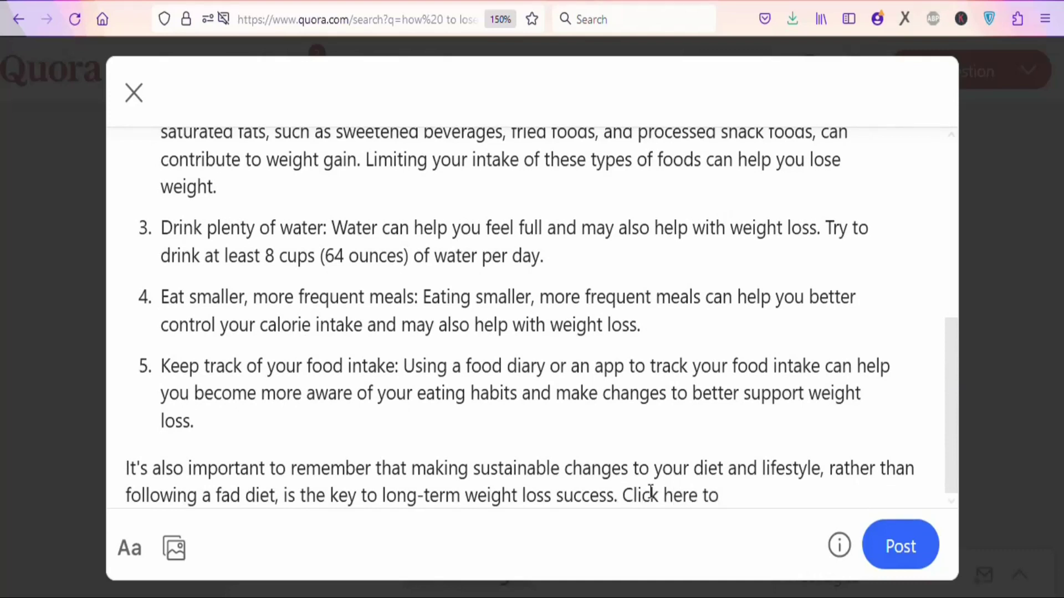
type(" get free ")
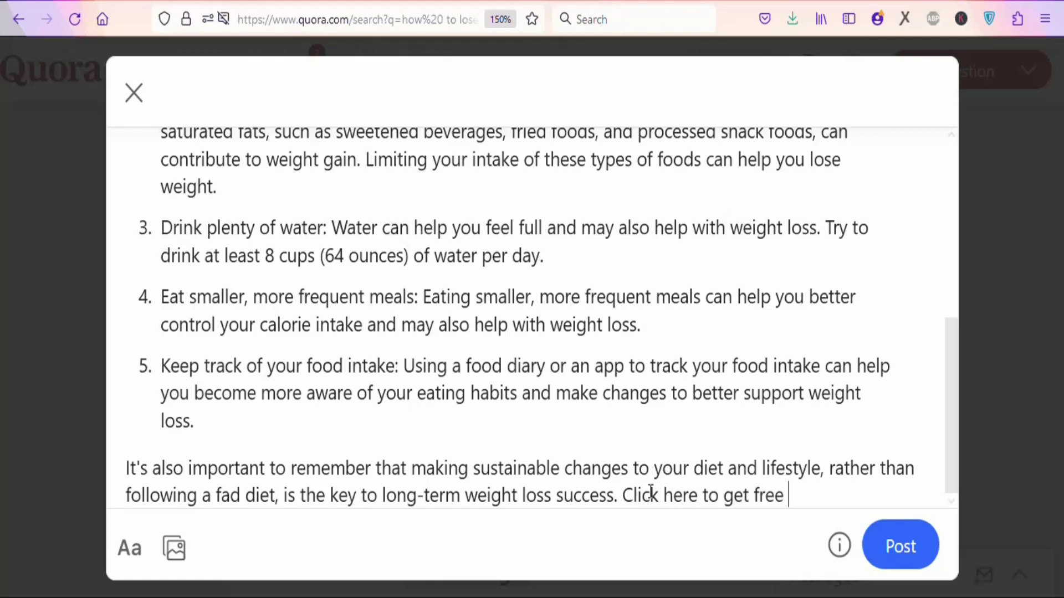
type("ebooks on how t")
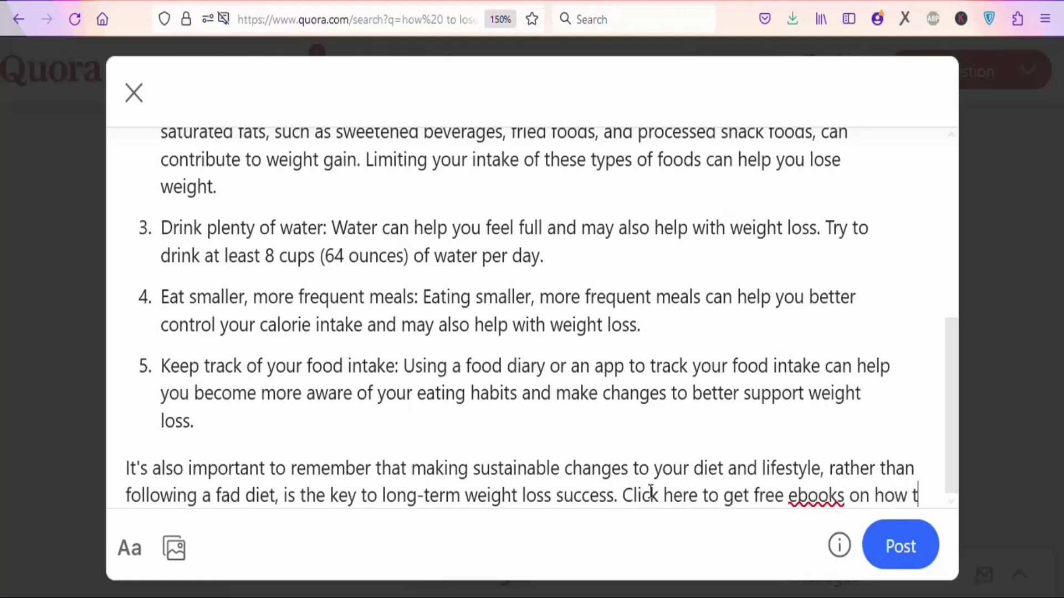
type("o lose w")
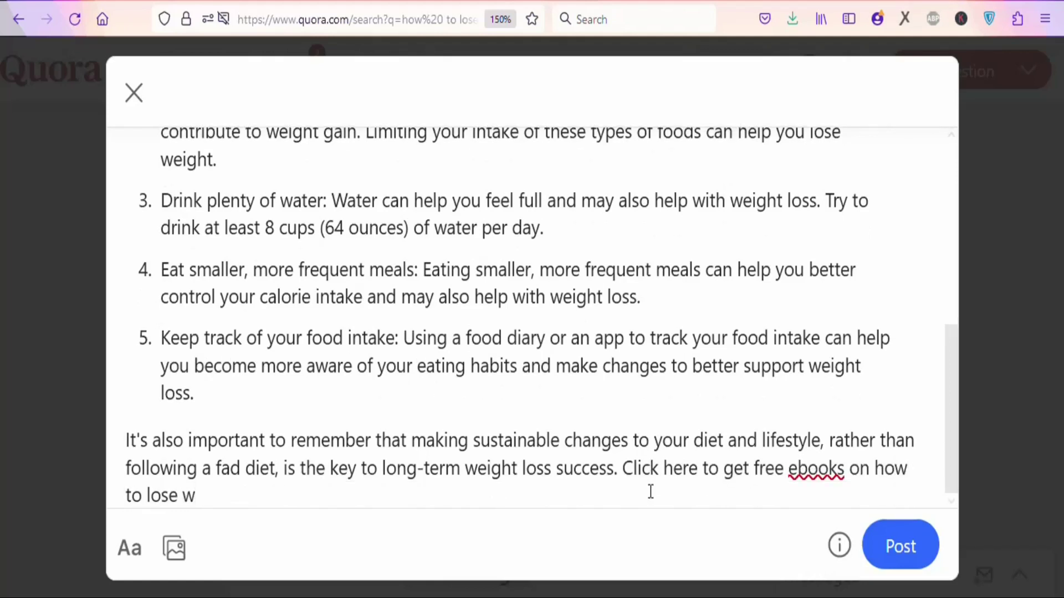
type("eight fast.")
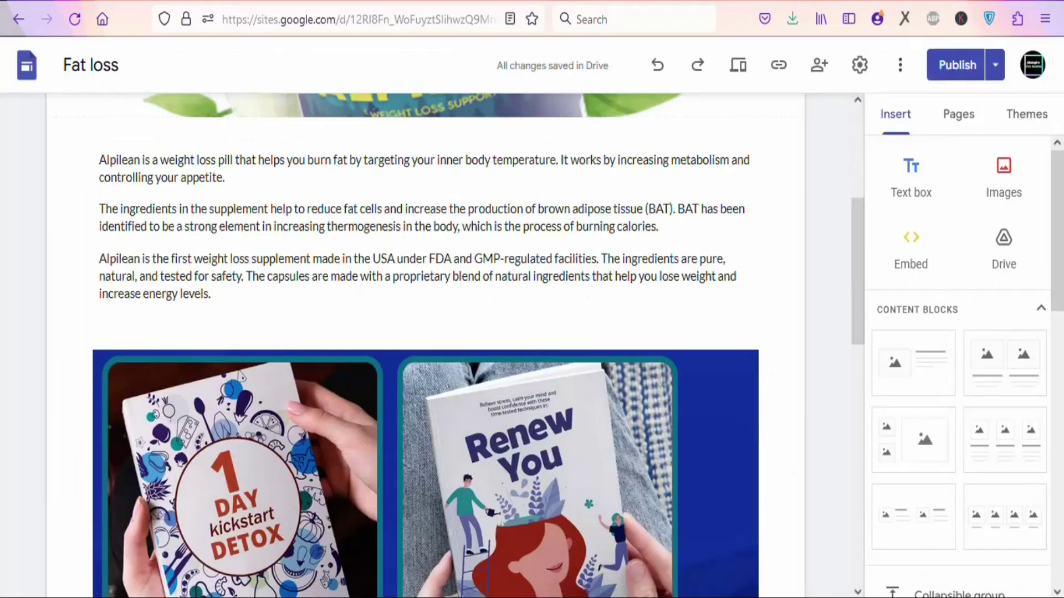
Review the bonus section of the Fat loss page in Google Sites and copy the published site link
scroll(550, 231, "down", 5)
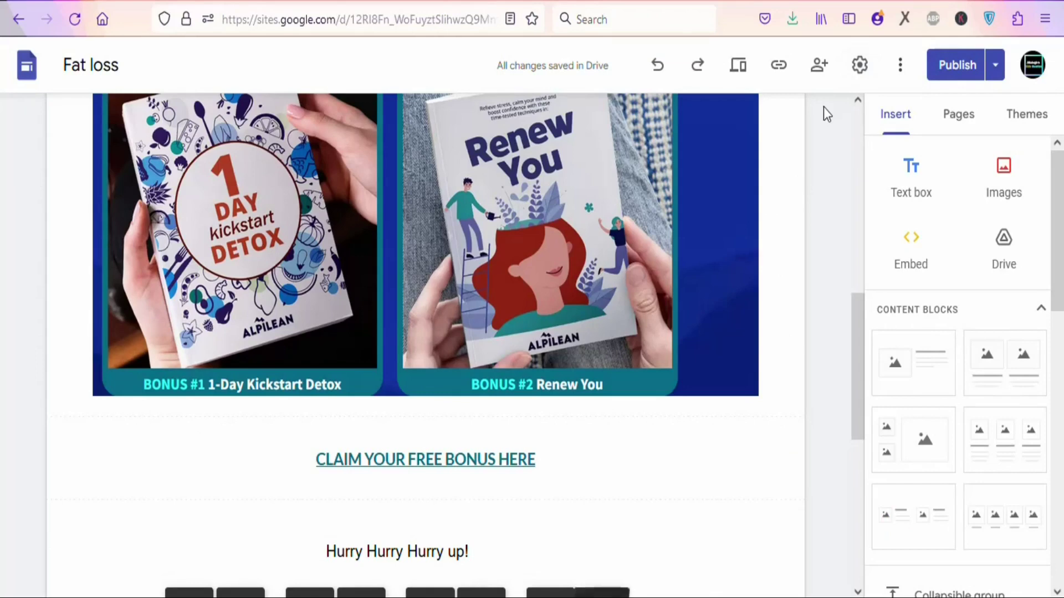
left_click(785, 73)
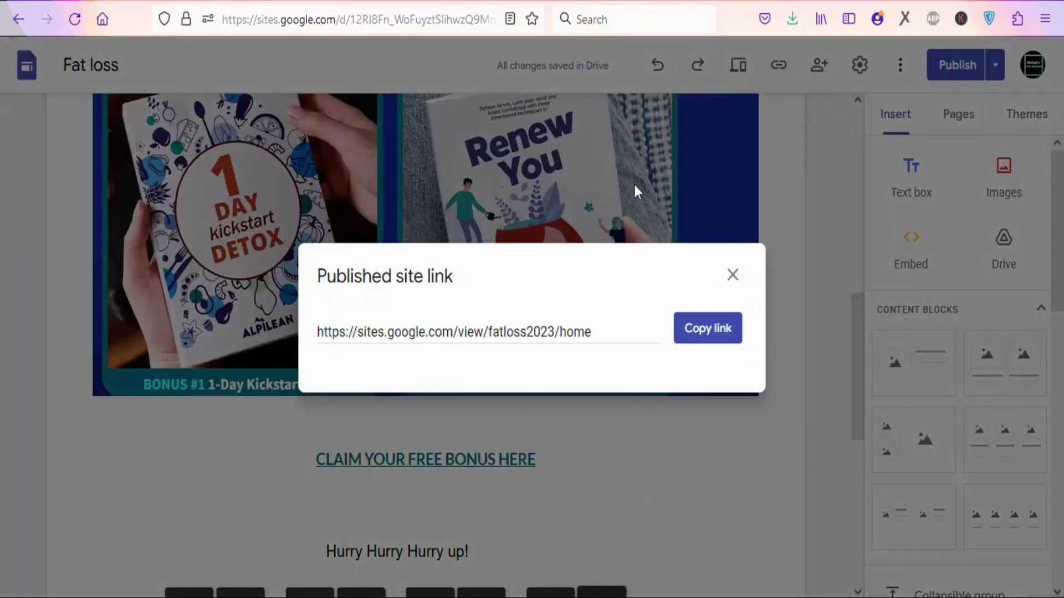
left_click(709, 333)
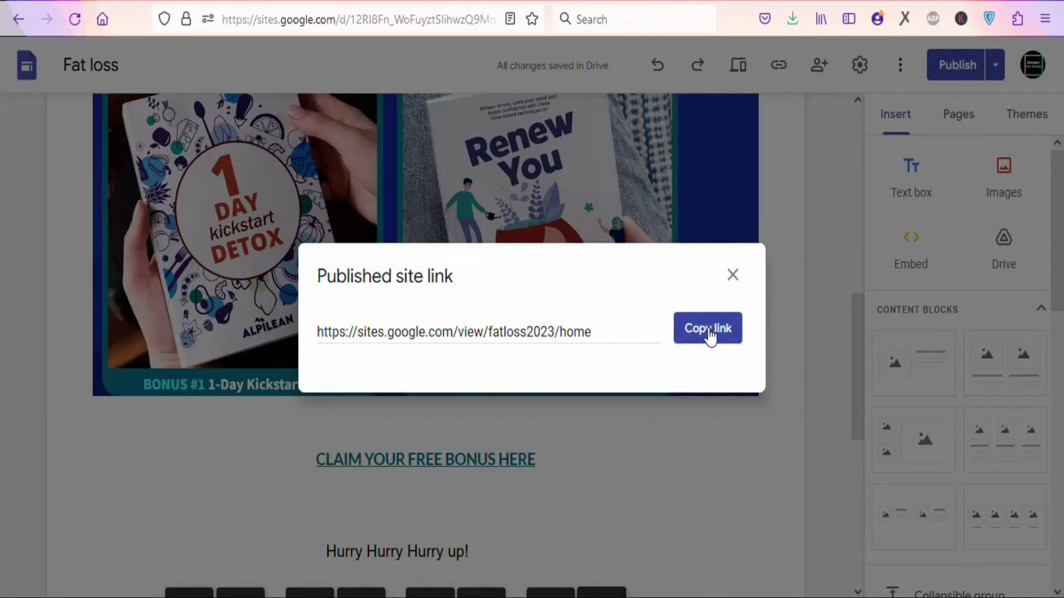
left_click(710, 334)
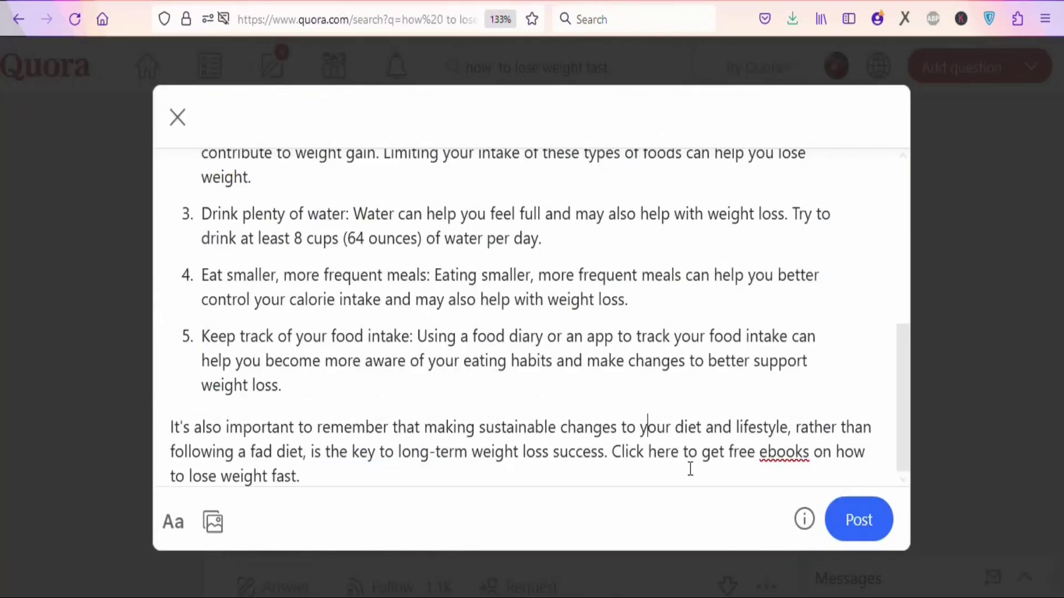
left_click_drag(614, 450, 686, 496)
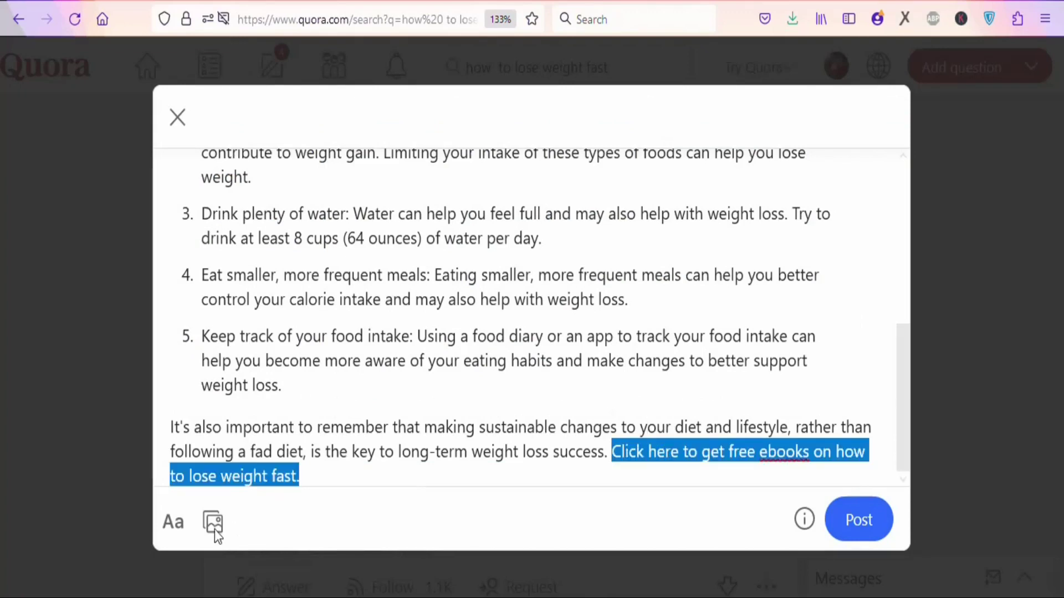
left_click(175, 526)
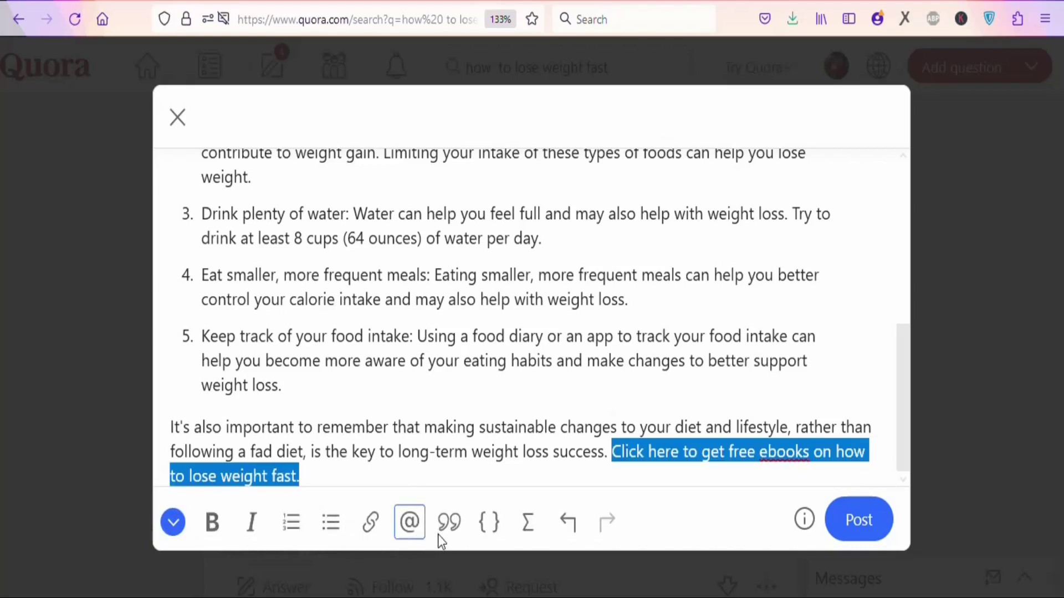
left_click(371, 530)
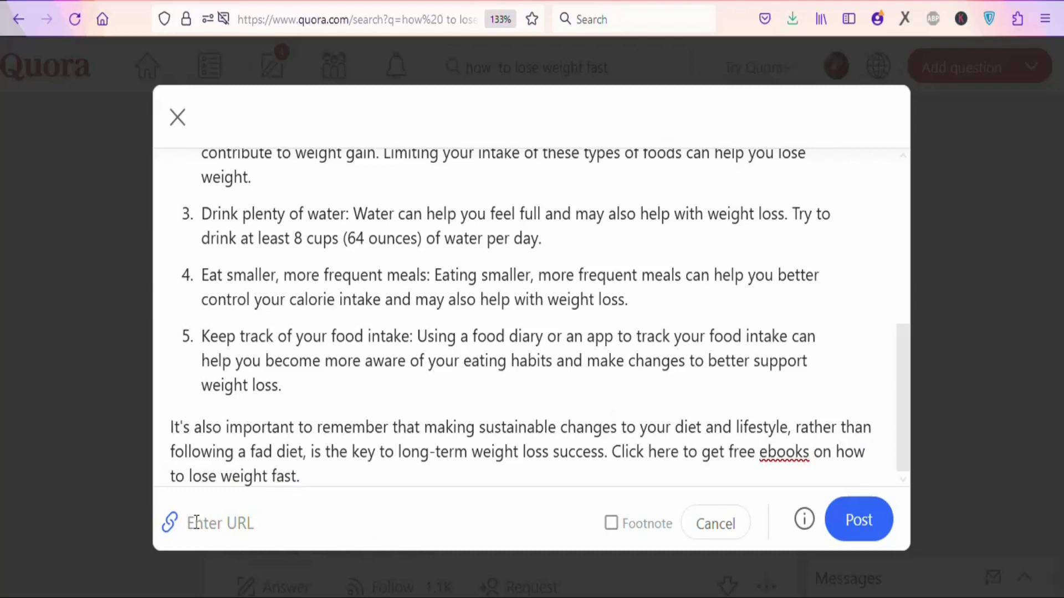
key("ctrl+v")
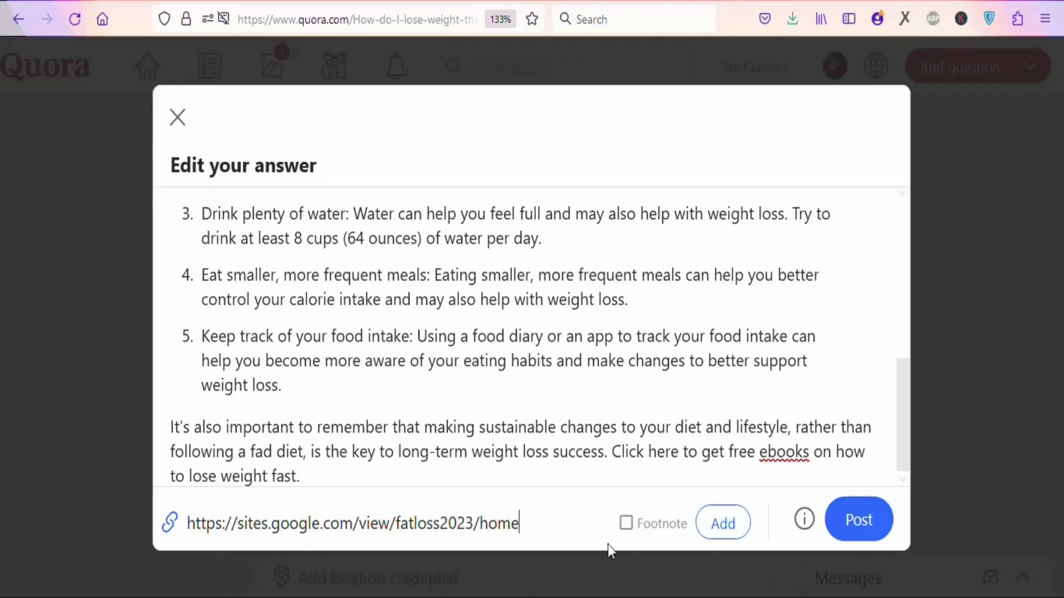
left_click(718, 525)
left_click(686, 470)
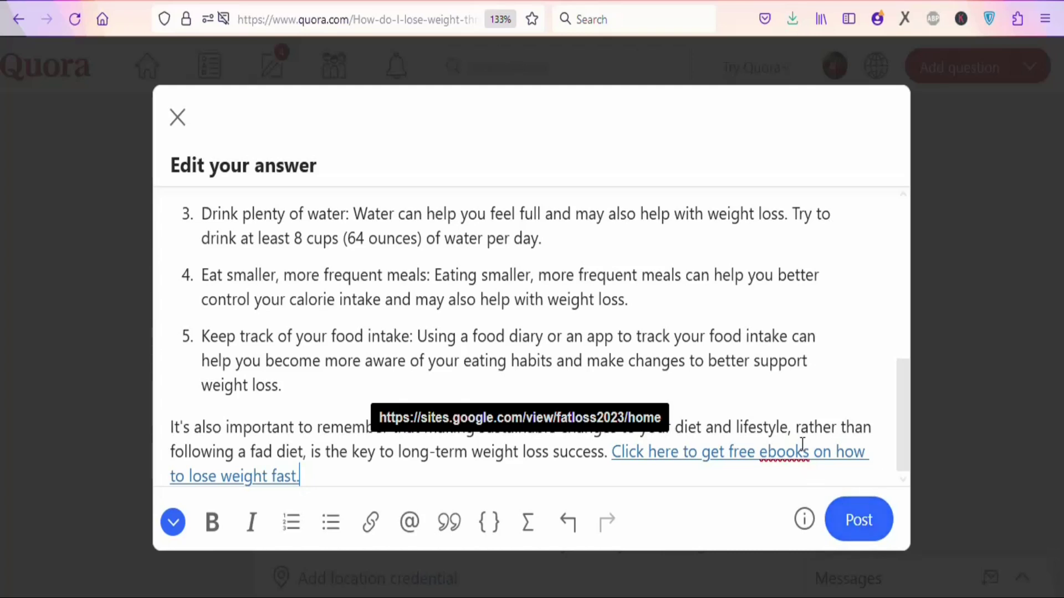
left_click(867, 520)
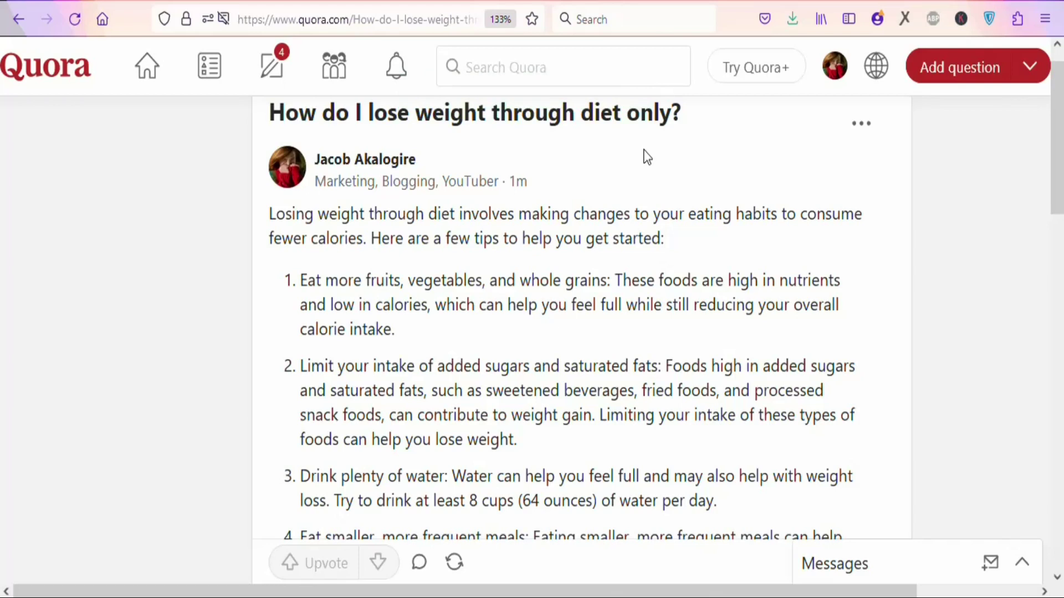
Open the Quora notifications and view the one about content in Online money making crossing 250 views
left_click(398, 73)
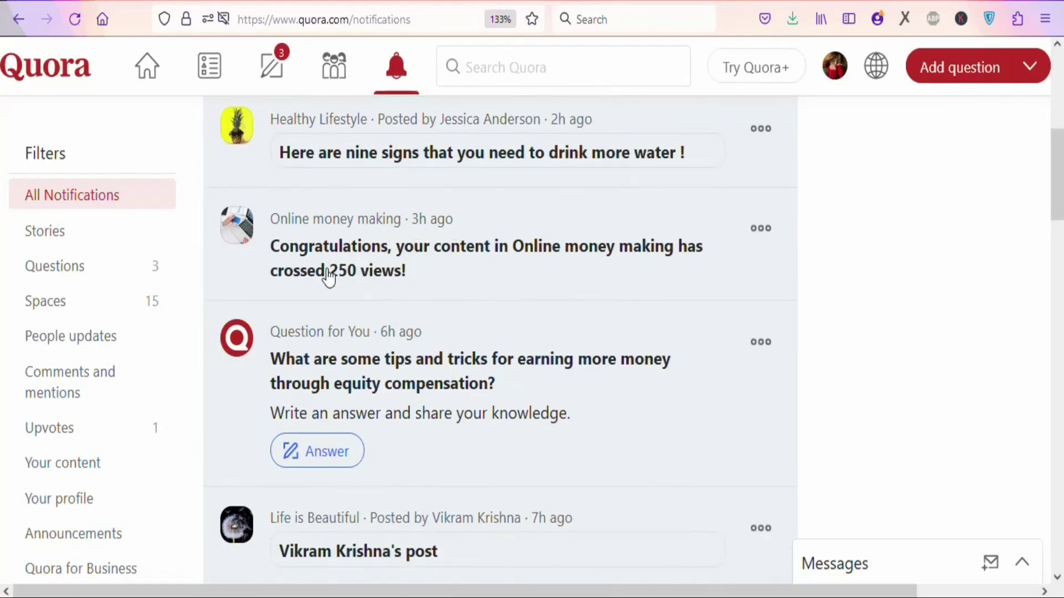
left_click(369, 277)
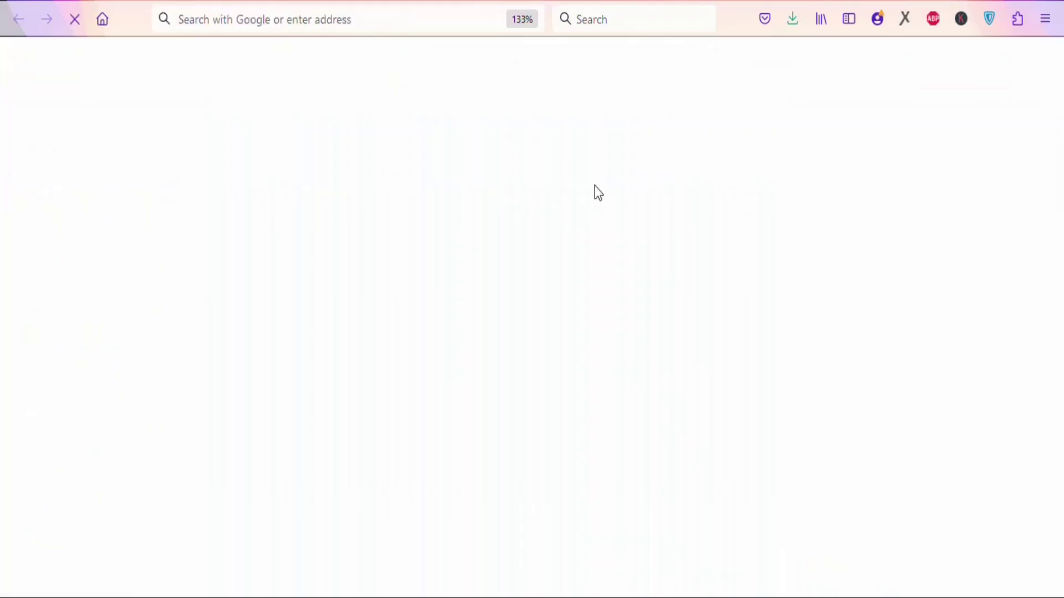